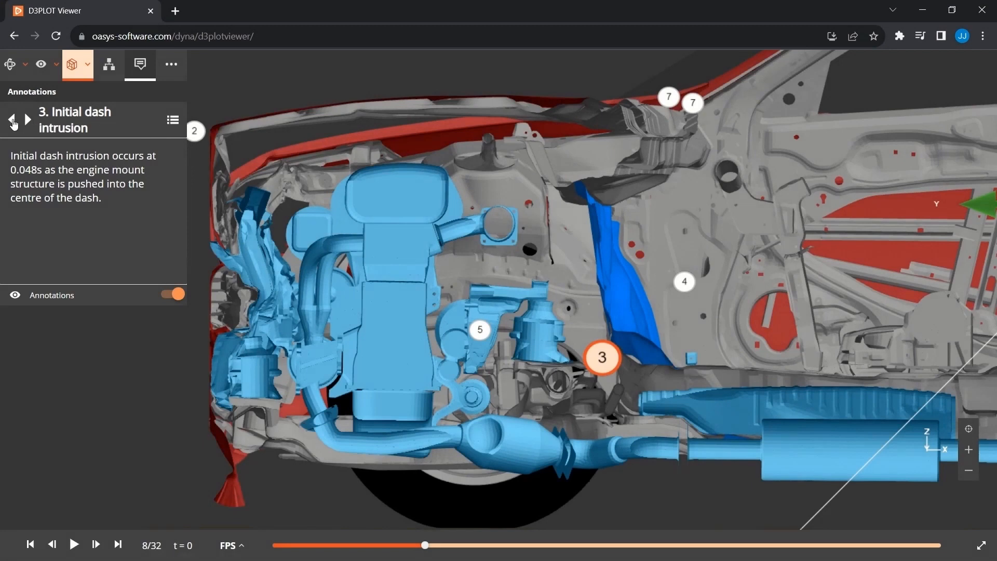
Review the crash model's annotated views, covering the barrier model end and start states, windscreen cracking, dash intrusion plot, longitudinal buckling and onset of plastic strain.
{"action": "left_click", "coordinate": [13, 121]}
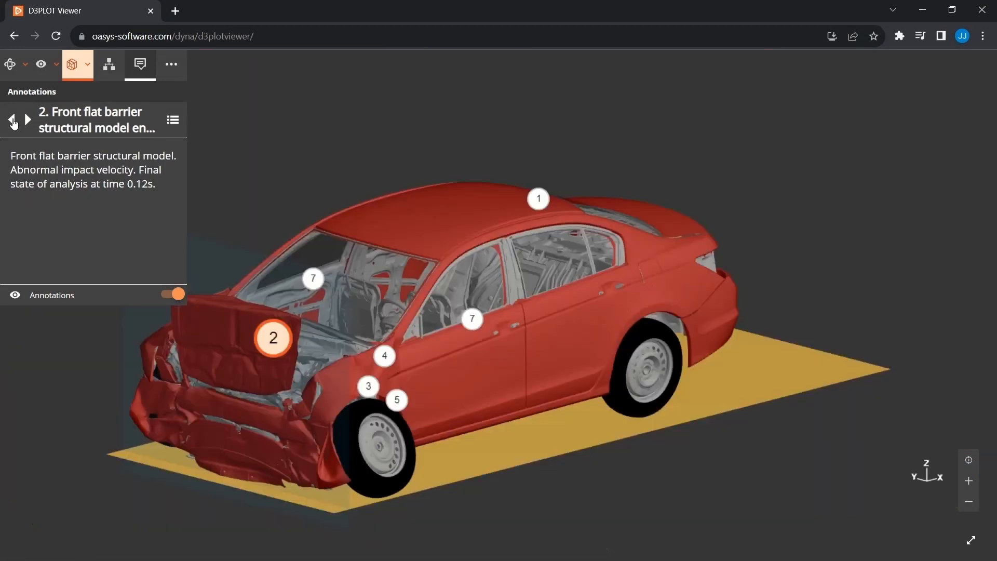
{"action": "left_click", "coordinate": [539, 198]}
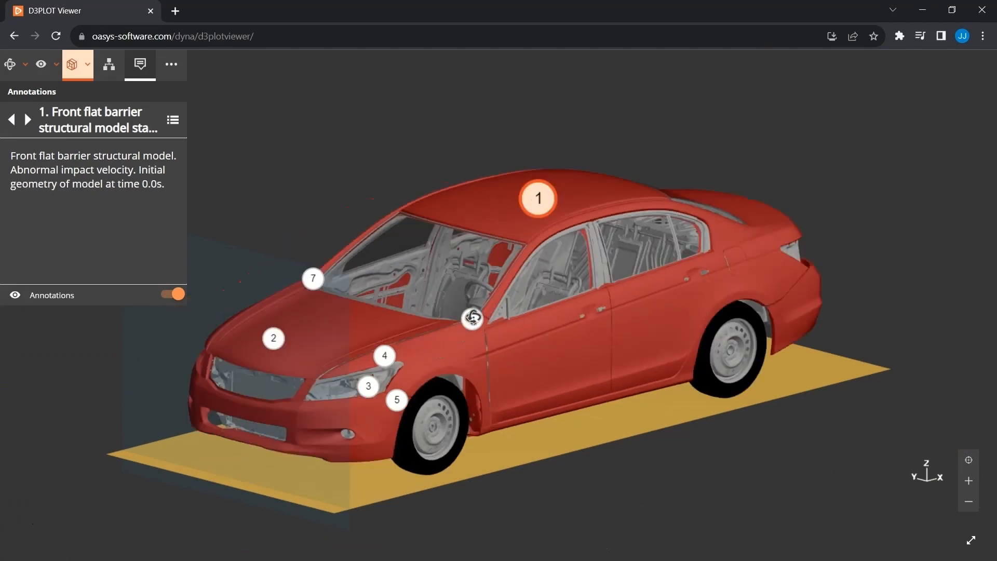
{"action": "left_click", "coordinate": [473, 317]}
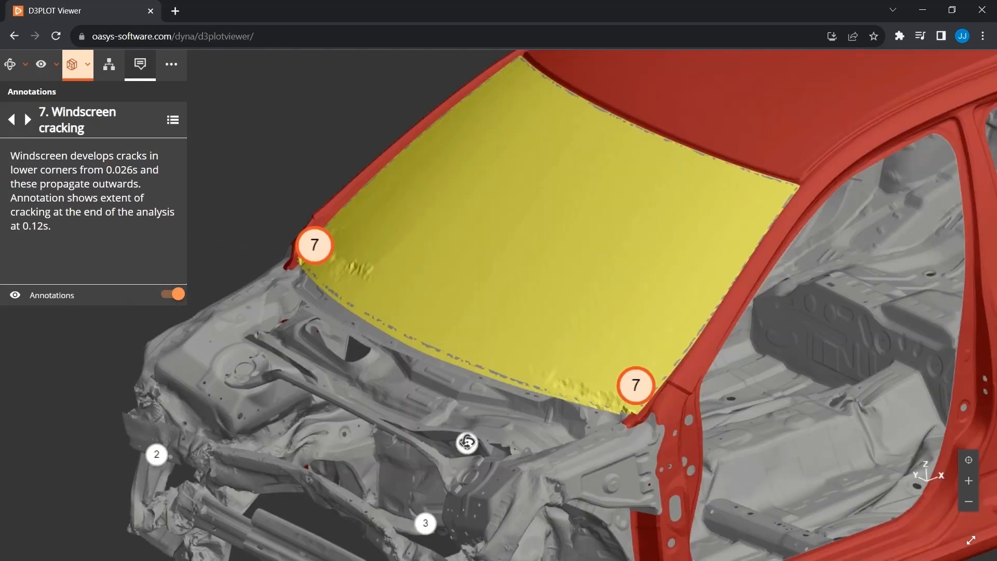
{"action": "left_click", "coordinate": [467, 442]}
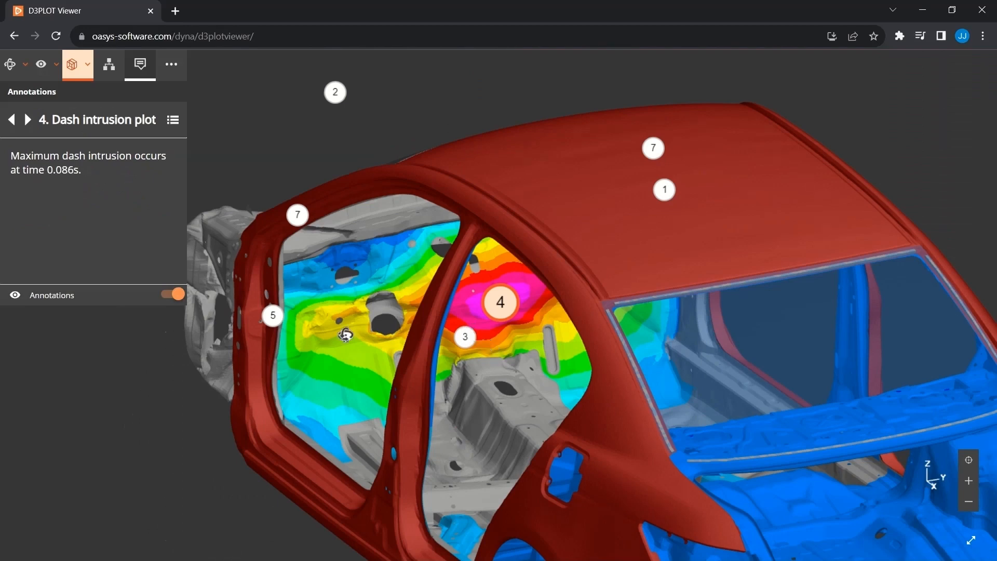
{"action": "left_click", "coordinate": [273, 314]}
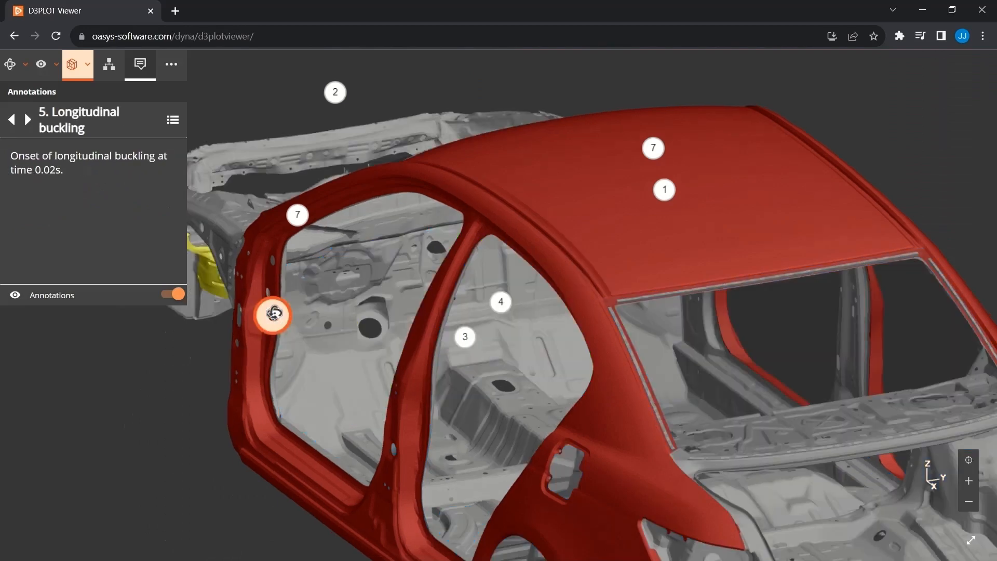
{"action": "left_click", "coordinate": [175, 123]}
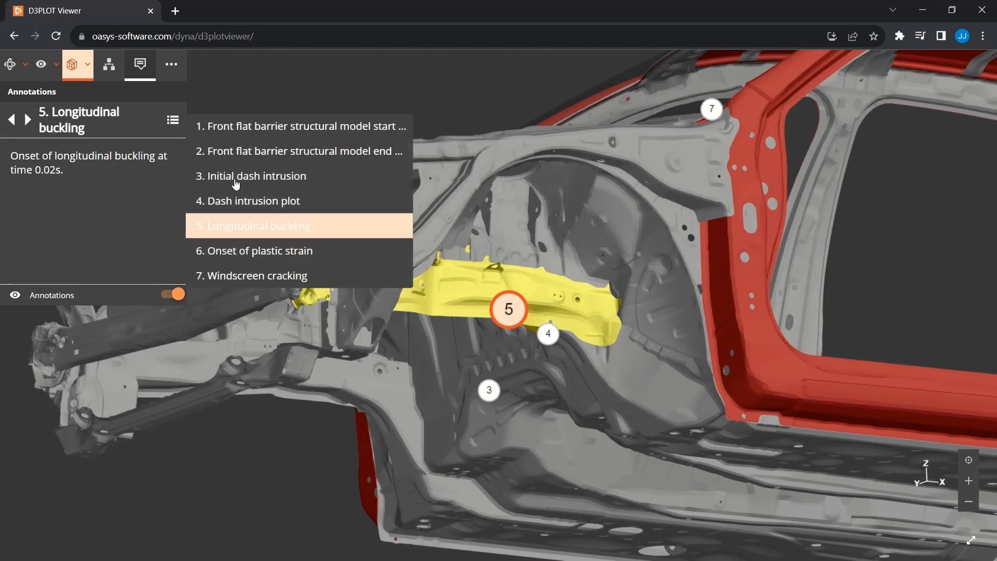
{"action": "left_click", "coordinate": [248, 252]}
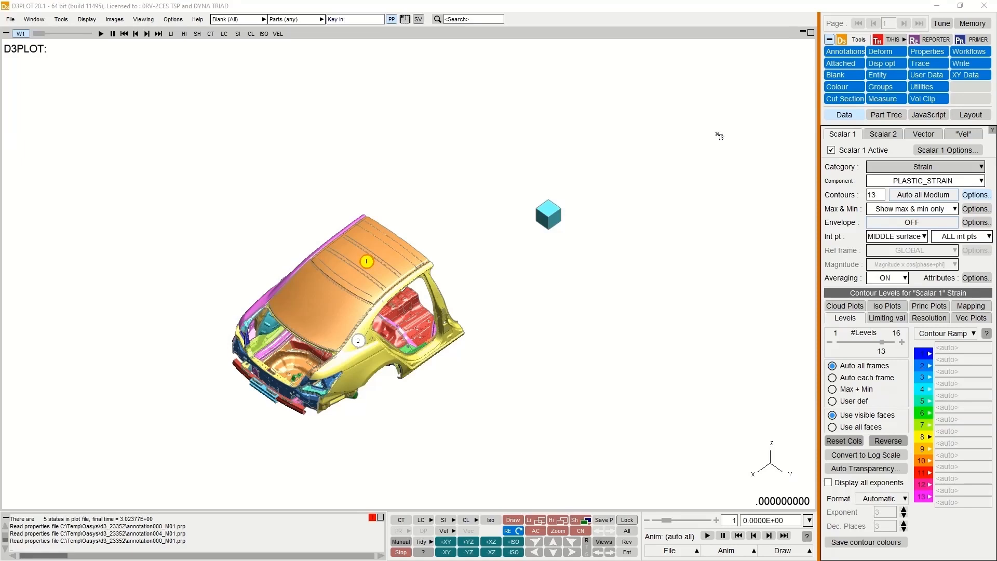
In D3PLOT, open the annotation tools for the suspension load case and toggle the annotation markers off and back on.
{"action": "left_click", "coordinate": [836, 55]}
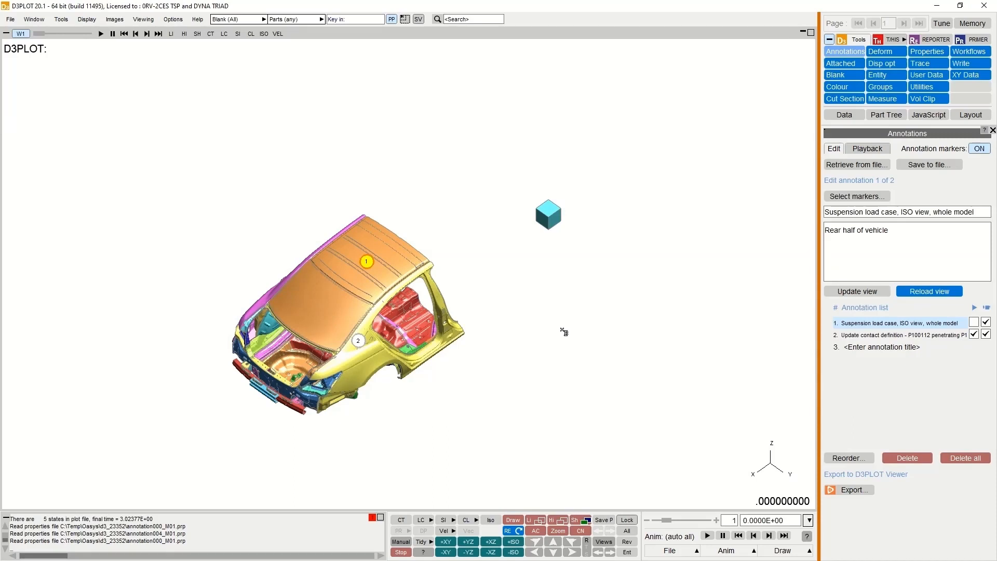
{"action": "left_click", "coordinate": [973, 149]}
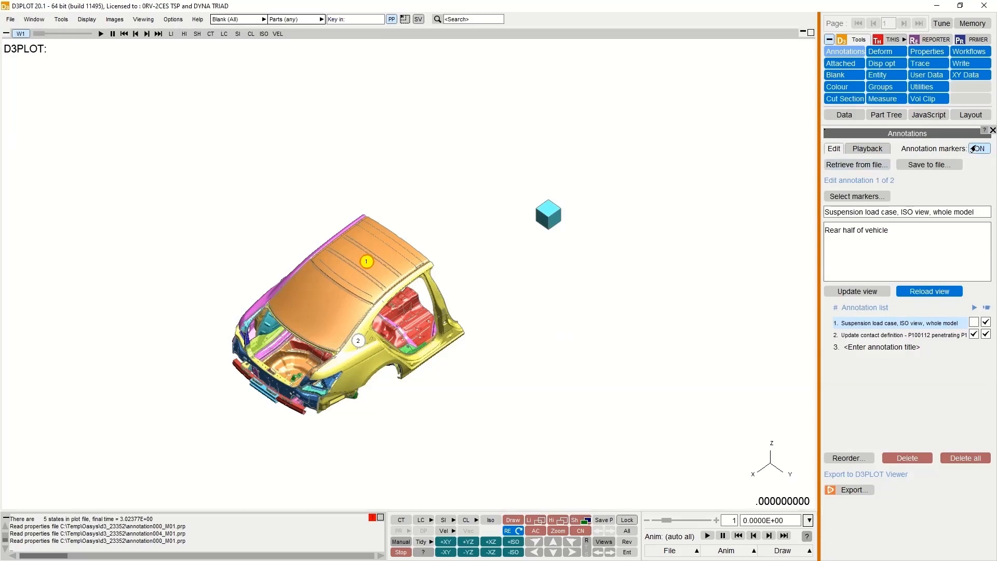
{"action": "left_click", "coordinate": [973, 149]}
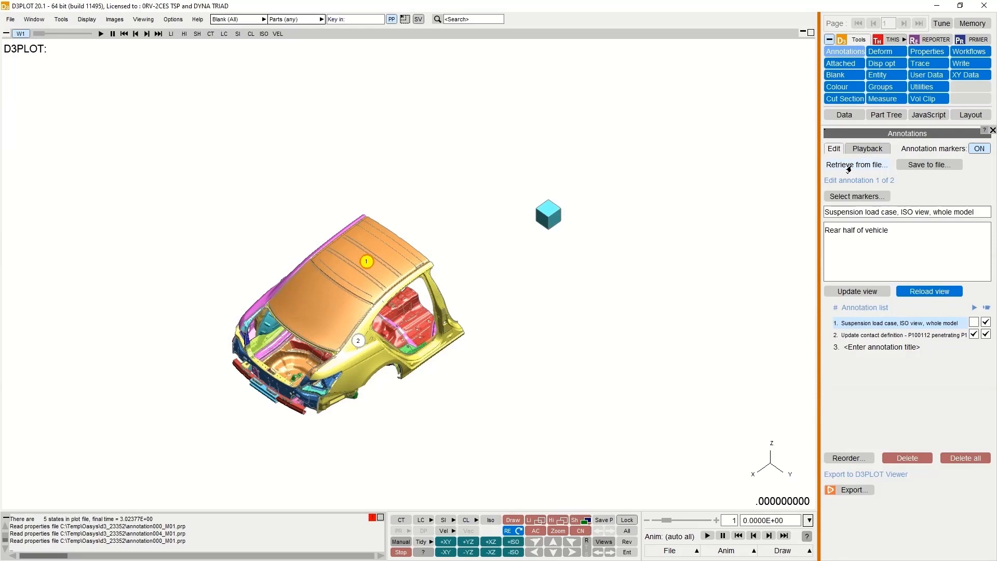
Display the plastic strain contours around the large hole in the rear shock tower at state 3.
{"action": "left_click_drag", "start_coordinate": [393, 353], "coordinate": [398, 72], "text": "ctrl"}
{"action": "right_click_drag", "start_coordinate": [366, 235], "coordinate": [320, 193], "text": "ctrl"}
{"action": "middle_click_drag", "start_coordinate": [320, 193], "coordinate": [463, 292], "text": "ctrl"}
{"action": "mouse_move", "coordinate": [463, 292]}
{"action": "right_mouse_down", "text": "ctrl"}
{"action": "mouse_move", "coordinate": [366, 209]}
{"action": "mouse_move", "coordinate": [547, 178]}
{"action": "mouse_move", "coordinate": [428, 219]}
{"action": "right_mouse_up", "text": "ctrl"}
{"action": "mouse_move", "coordinate": [428, 218]}
{"action": "left_mouse_down", "text": "ctrl"}
{"action": "mouse_move", "coordinate": [410, 208]}
{"action": "mouse_move", "coordinate": [422, 245]}
{"action": "mouse_move", "coordinate": [552, 250]}
{"action": "mouse_move", "coordinate": [534, 242]}
{"action": "left_mouse_up", "text": "ctrl"}
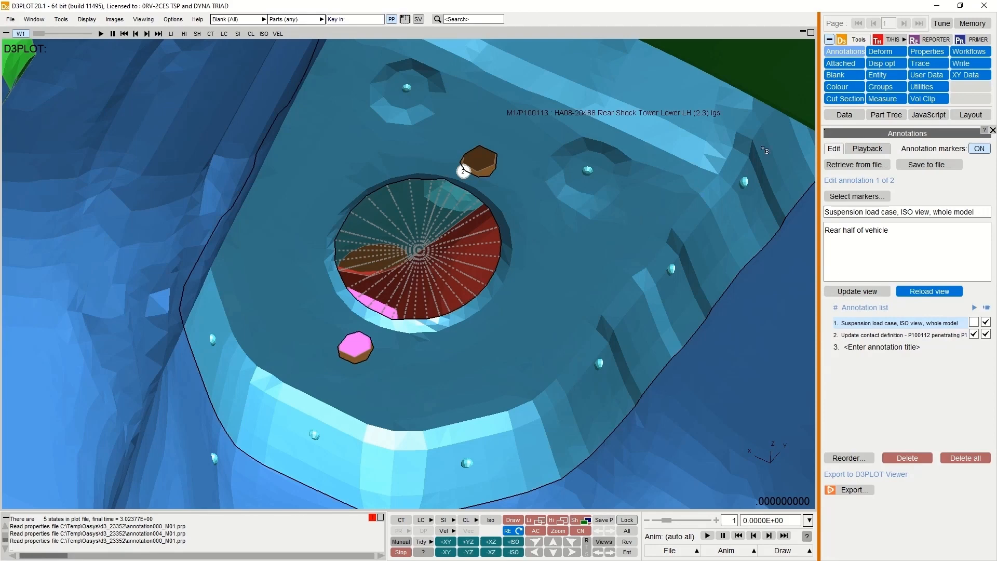
{"action": "left_click", "coordinate": [844, 115]}
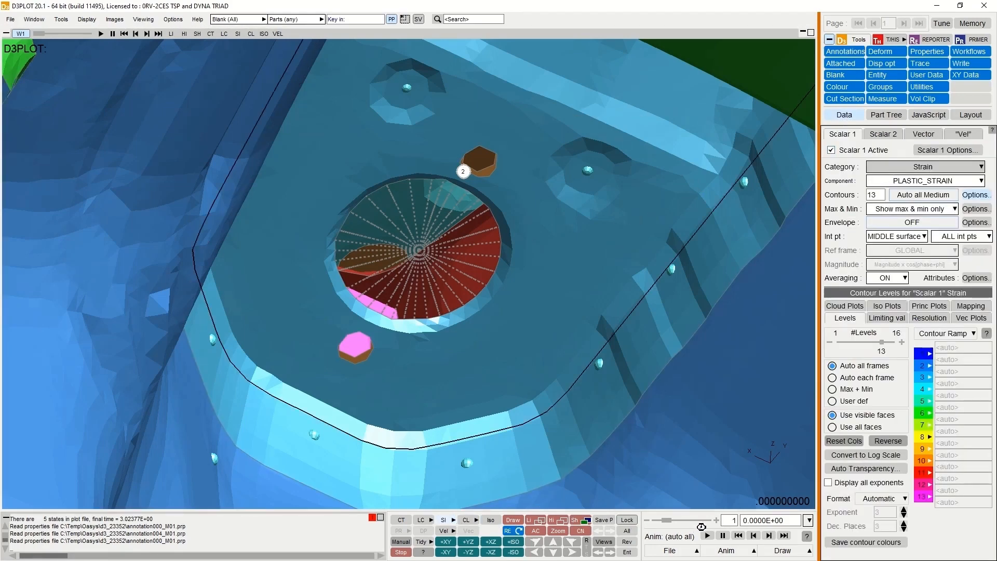
{"action": "left_click", "coordinate": [716, 521]}
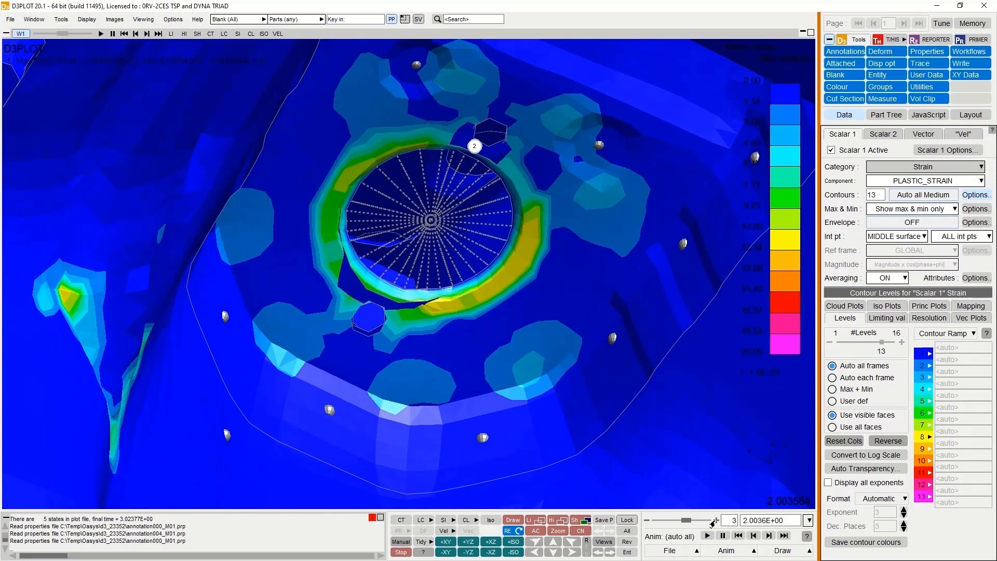
Start a third annotation and attach its marker to the shock tower part surrounding the large hole.
{"action": "left_click", "coordinate": [839, 53]}
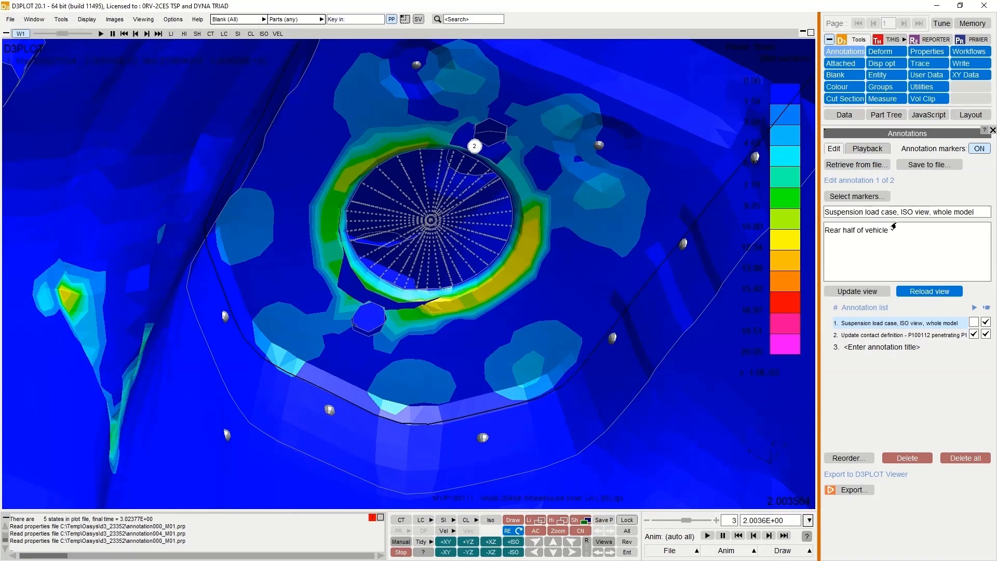
{"action": "left_click", "coordinate": [900, 349]}
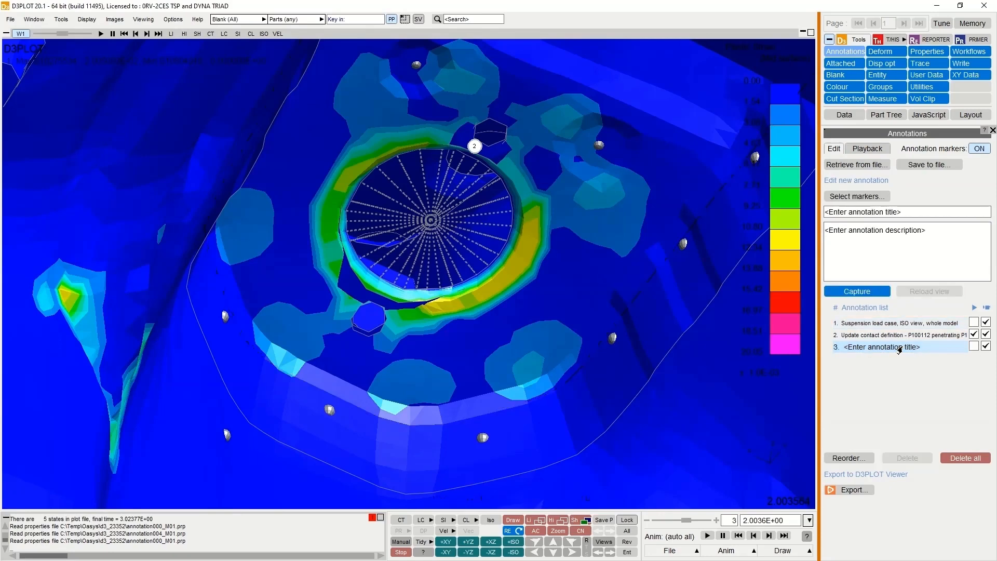
{"action": "left_click", "coordinate": [872, 198]}
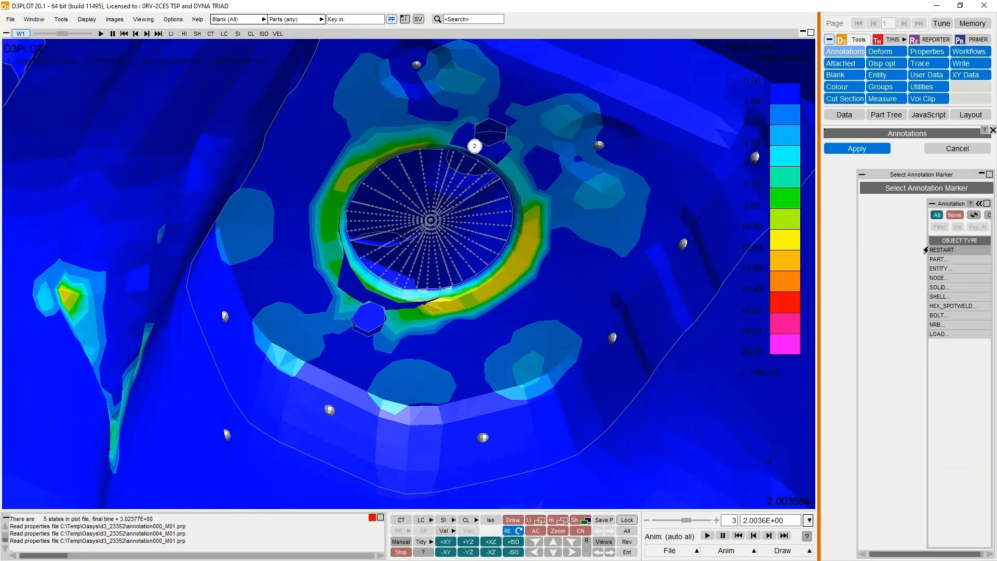
{"action": "left_click", "coordinate": [936, 260]}
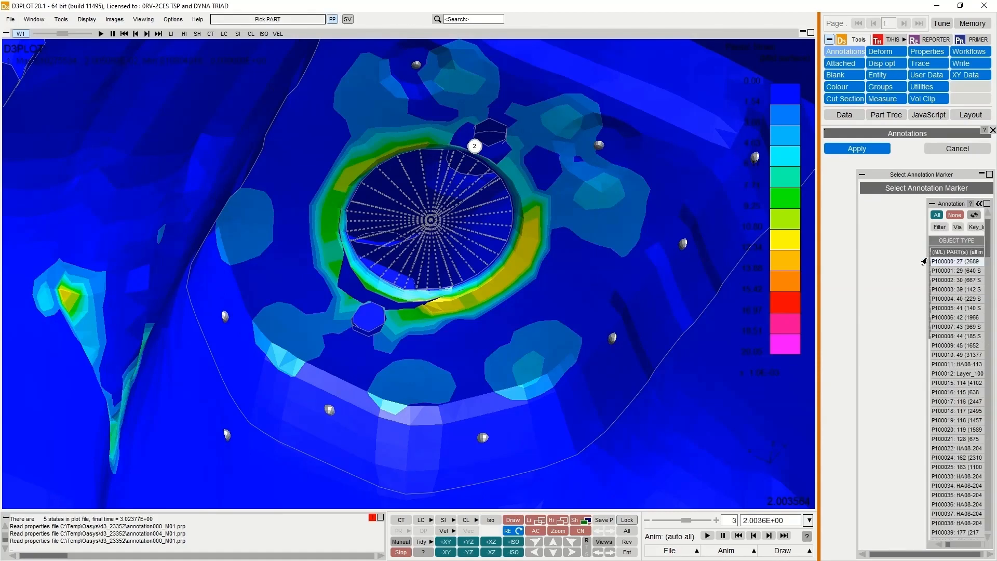
{"action": "left_click", "coordinate": [607, 227]}
{"action": "left_click", "coordinate": [857, 149]}
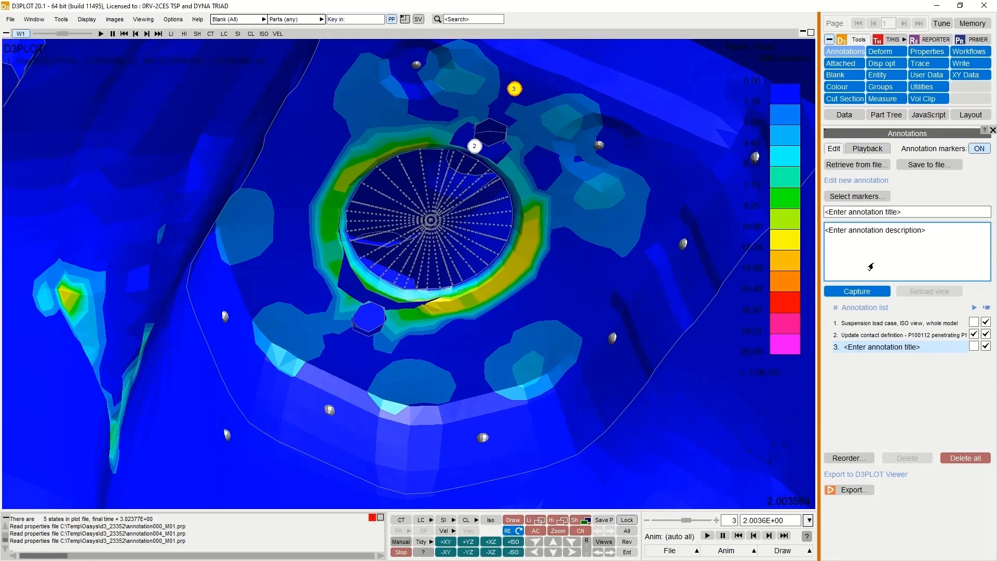
Title the new annotation "Check the load magnitude - early yielding".
{"action": "left_click", "coordinate": [904, 213]}
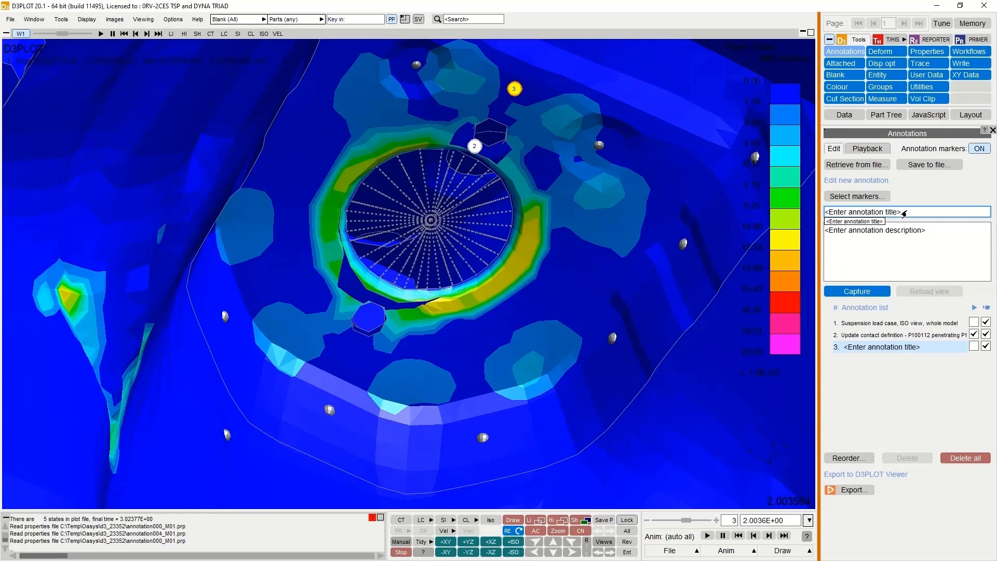
{"action": "left_click", "coordinate": [904, 214]}
{"action": "type", "text": "Check the load magnitude - early"}
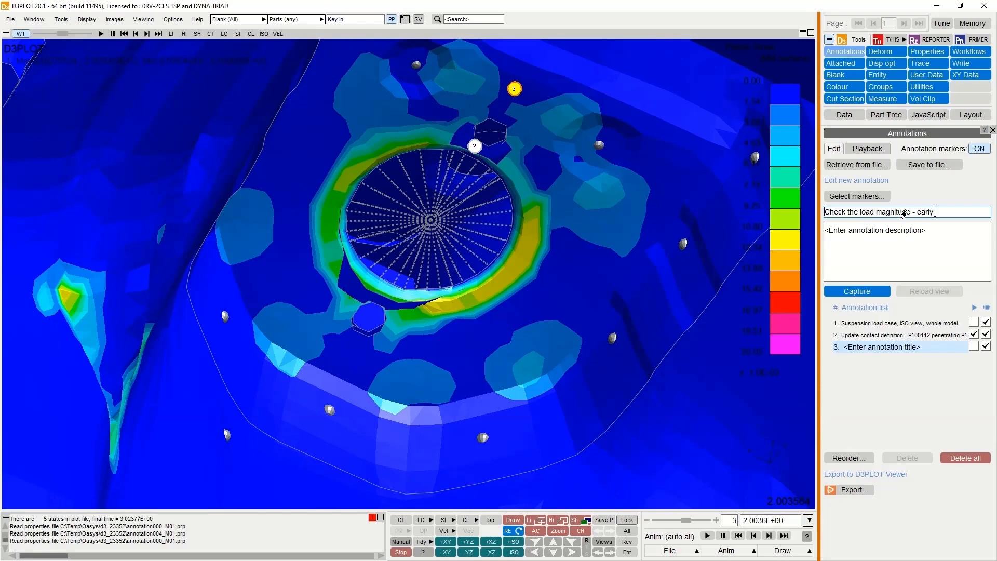
{"action": "type", "text": " yielding"}
Capture annotation 3, described "Consider reducing the load magnitude to a more reasonable value so that yielding in the suspension tower is avoided this early in the analysis".
{"action": "left_click", "coordinate": [901, 240]}
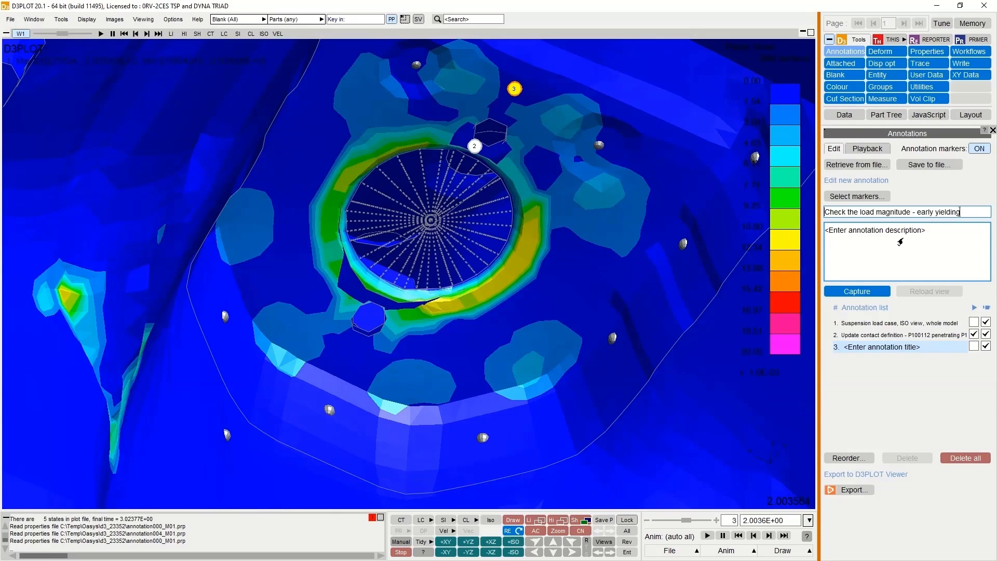
{"action": "left_click", "coordinate": [900, 241]}
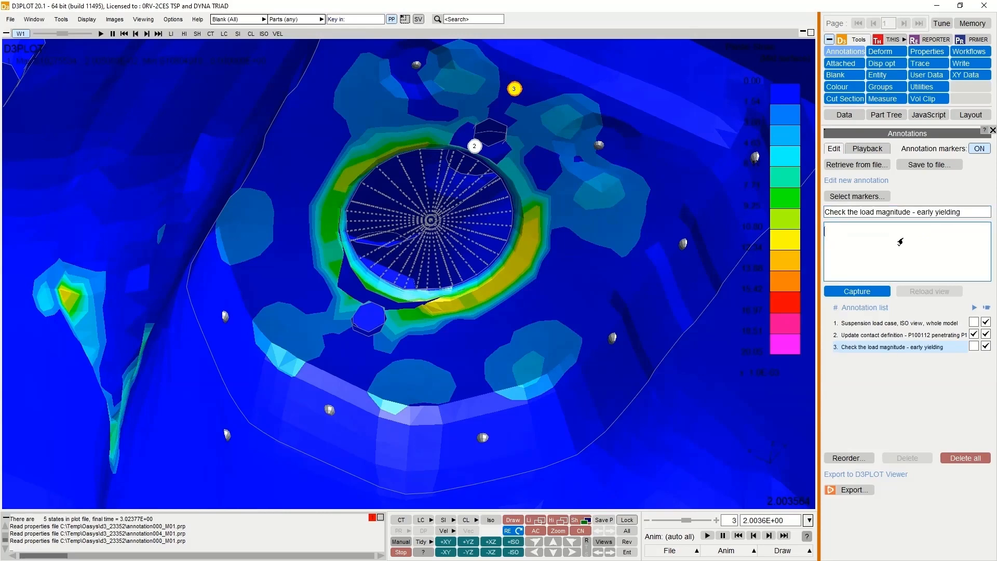
{"action": "type", "text": "Consider reducing the load magnitude"}
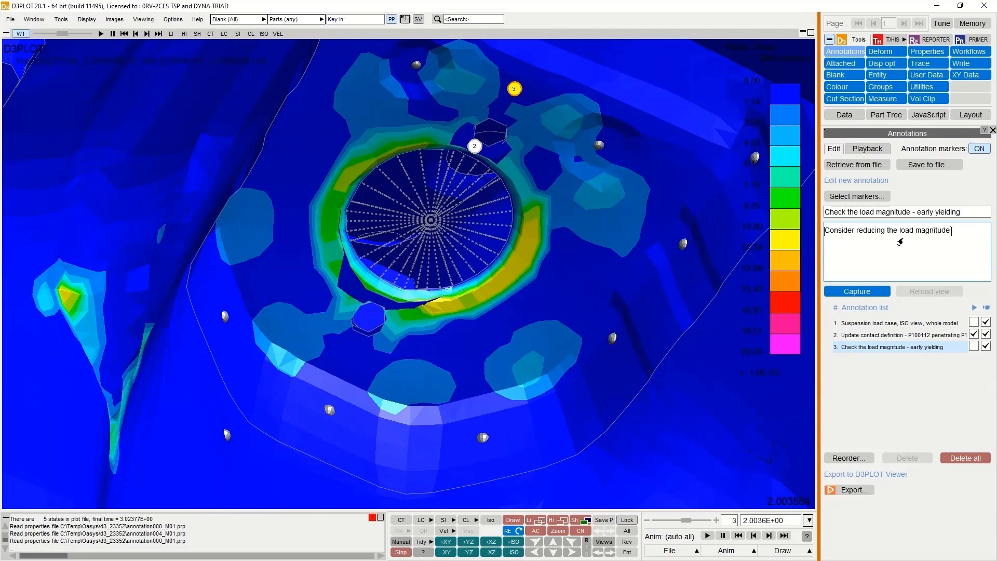
{"action": "type", "text": " to a more reasonable value so that yielding in the suspension tower is"}
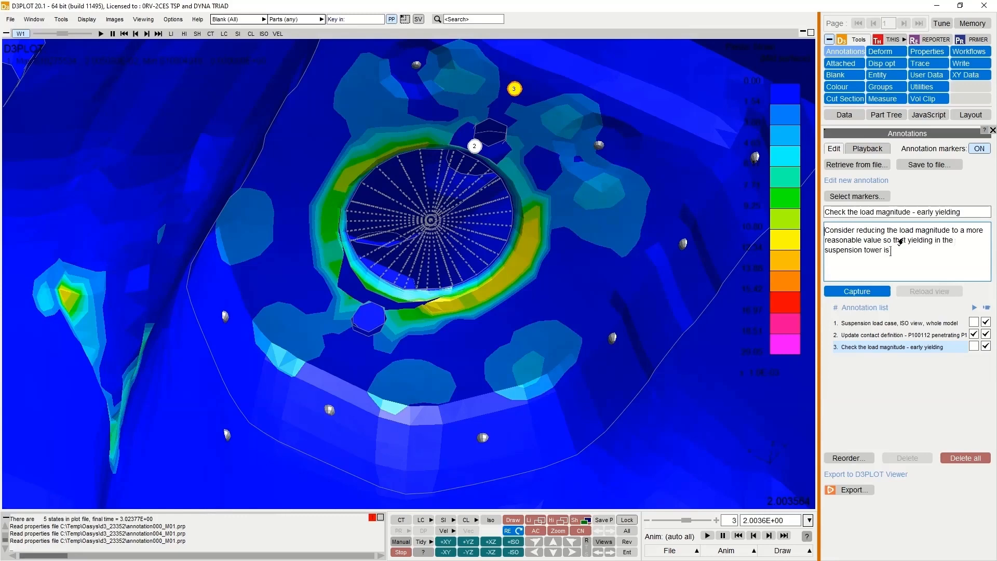
{"action": "type", "text": " avoided this early in the analysis"}
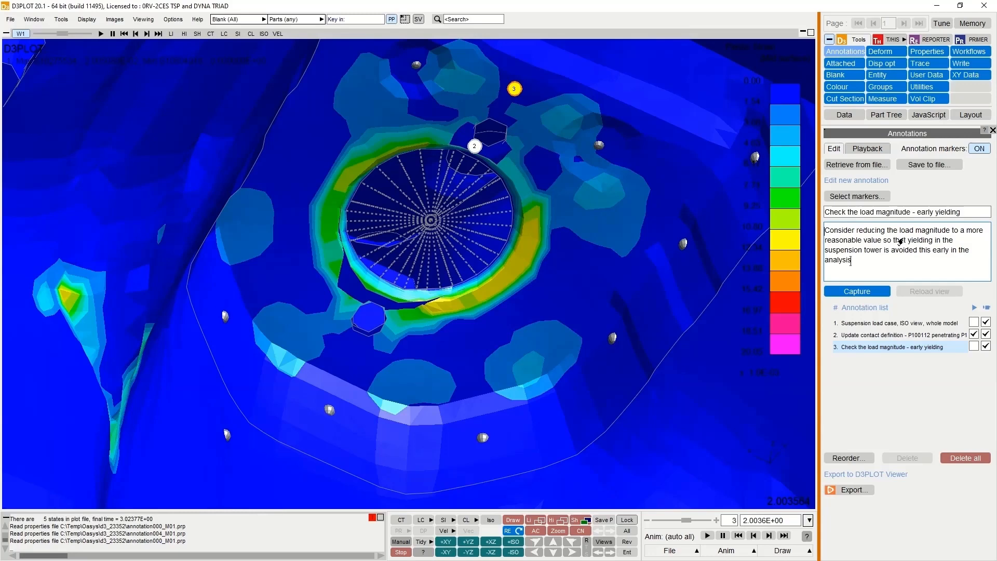
{"action": "left_click", "coordinate": [865, 292]}
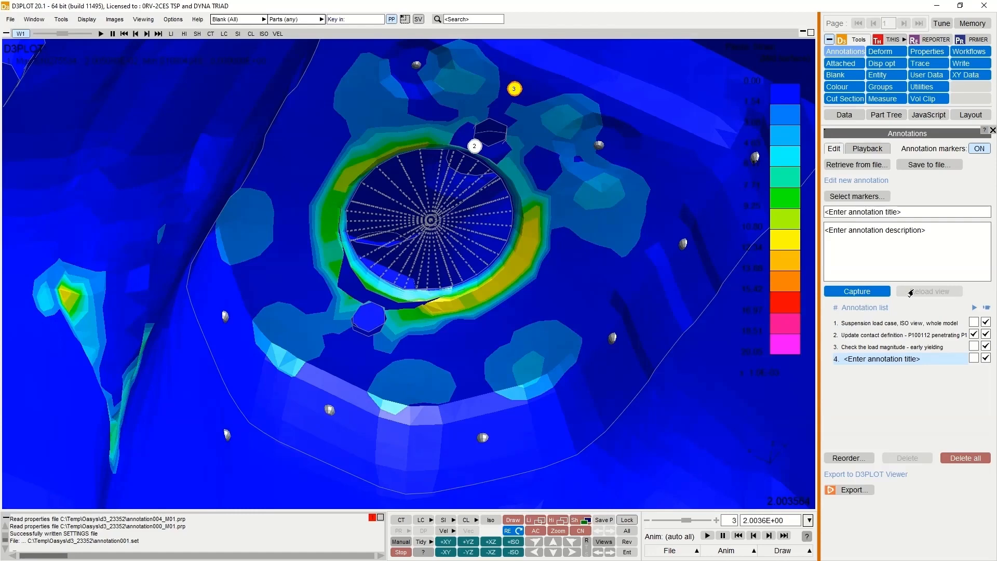
Check the stored annotation views by reloading annotation 1, annotation 3, annotation 1 again and finally annotation 2.
{"action": "left_click", "coordinate": [905, 323]}
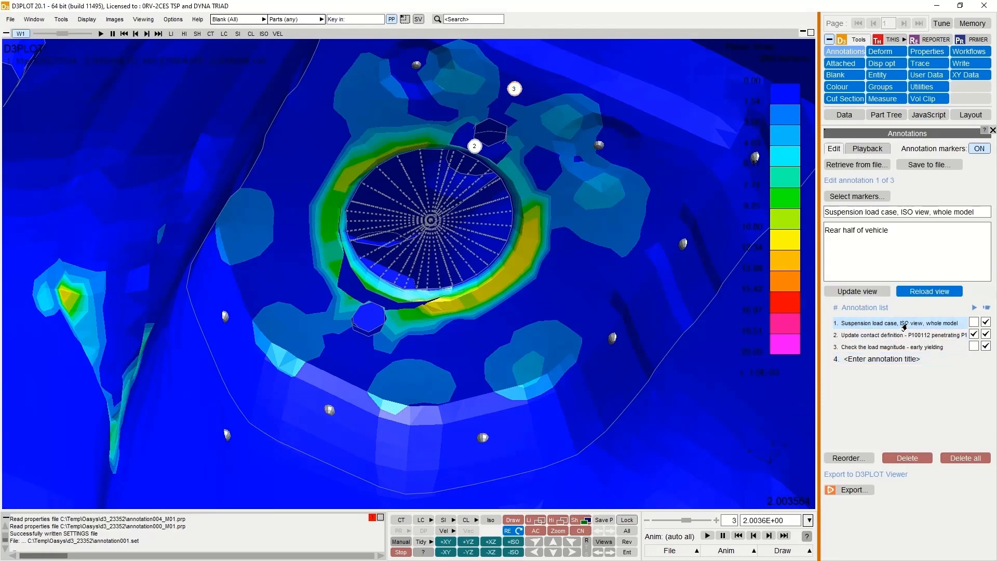
{"action": "left_click", "coordinate": [926, 292]}
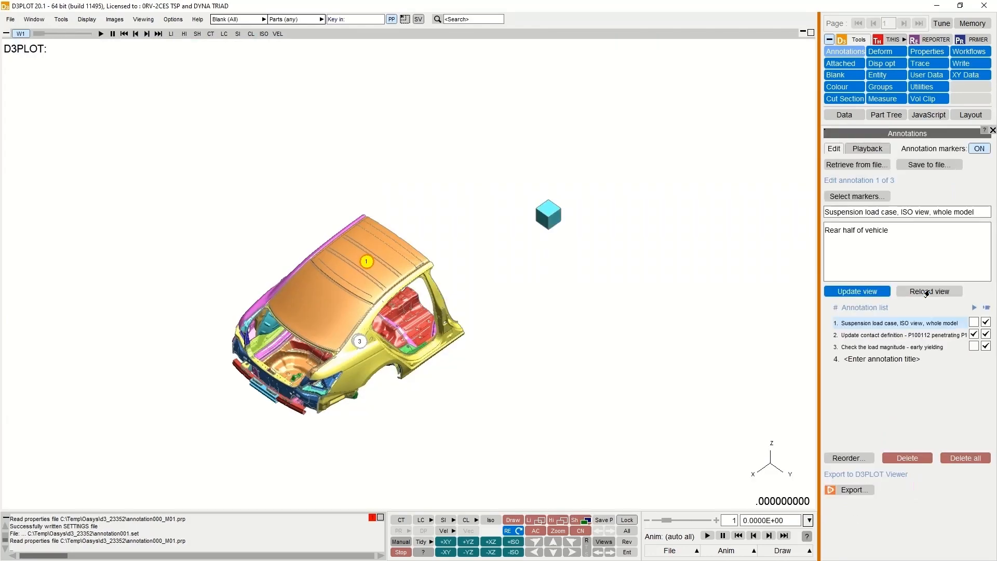
{"action": "left_click", "coordinate": [899, 349]}
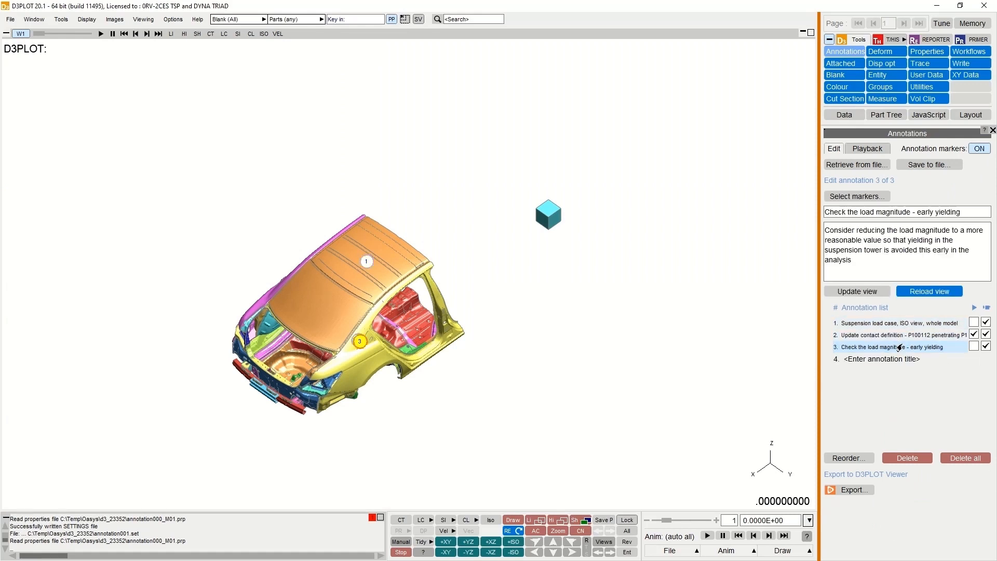
{"action": "left_click", "coordinate": [915, 292]}
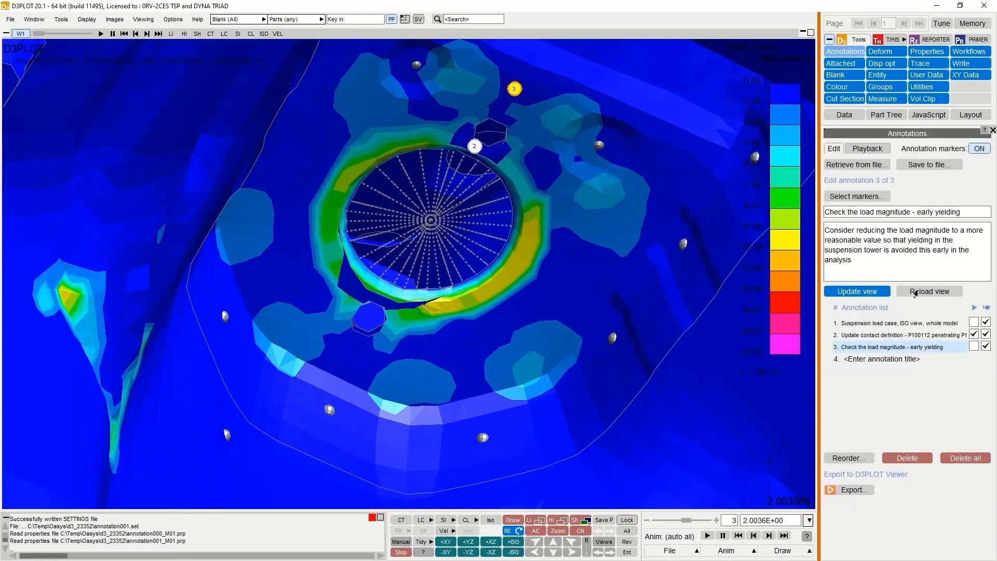
{"action": "left_click", "coordinate": [923, 295]}
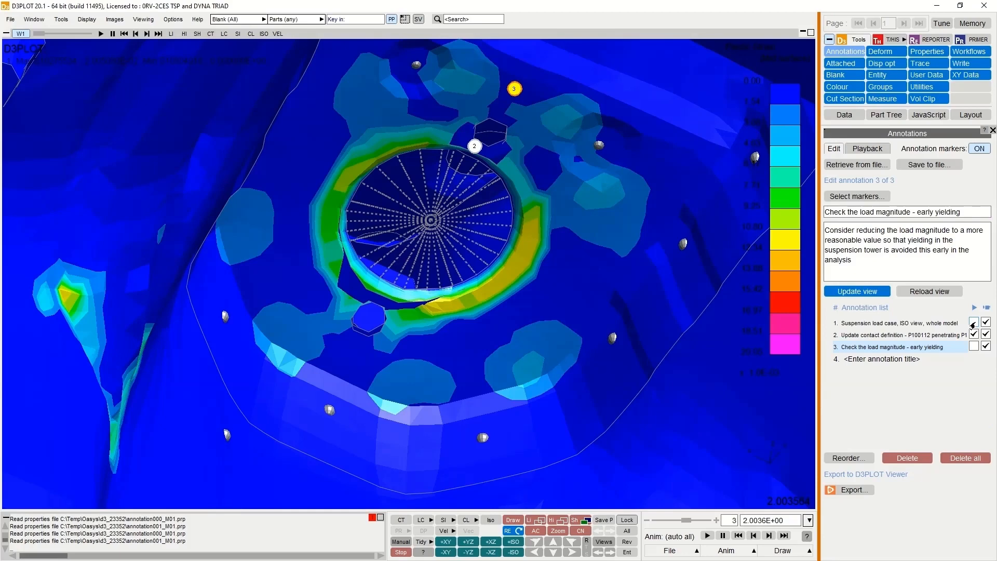
{"action": "left_click", "coordinate": [925, 324]}
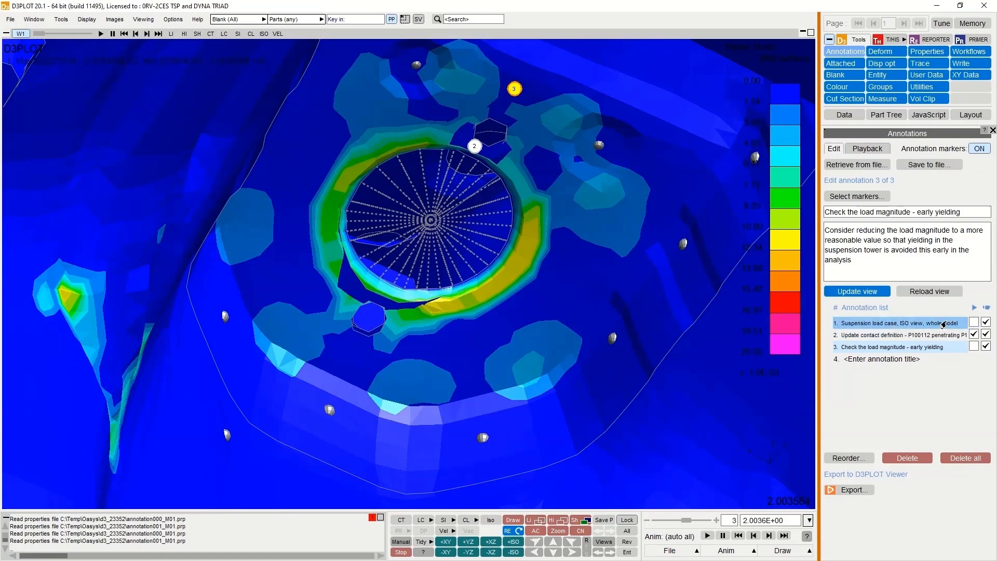
{"action": "left_click", "coordinate": [940, 294]}
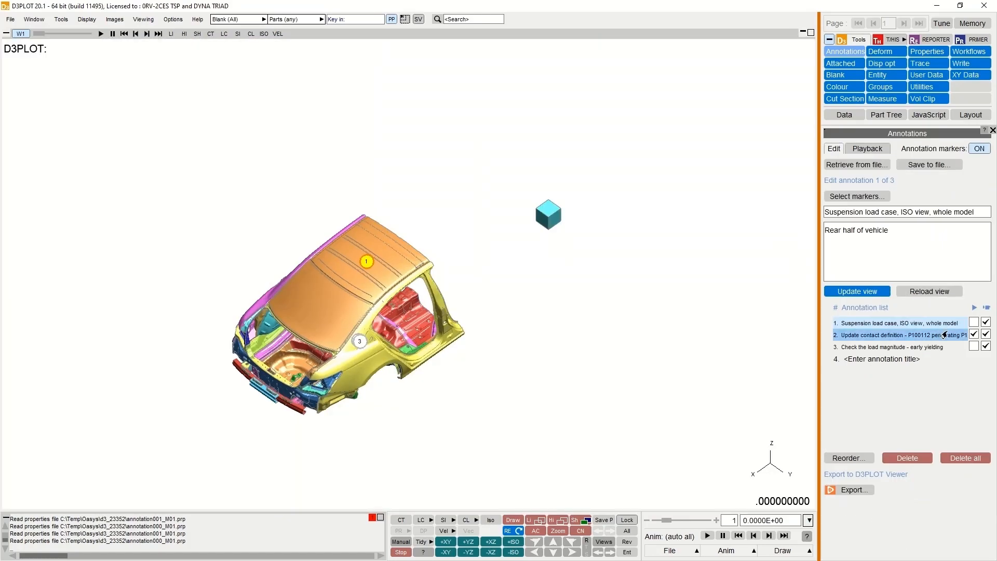
{"action": "left_click", "coordinate": [953, 338]}
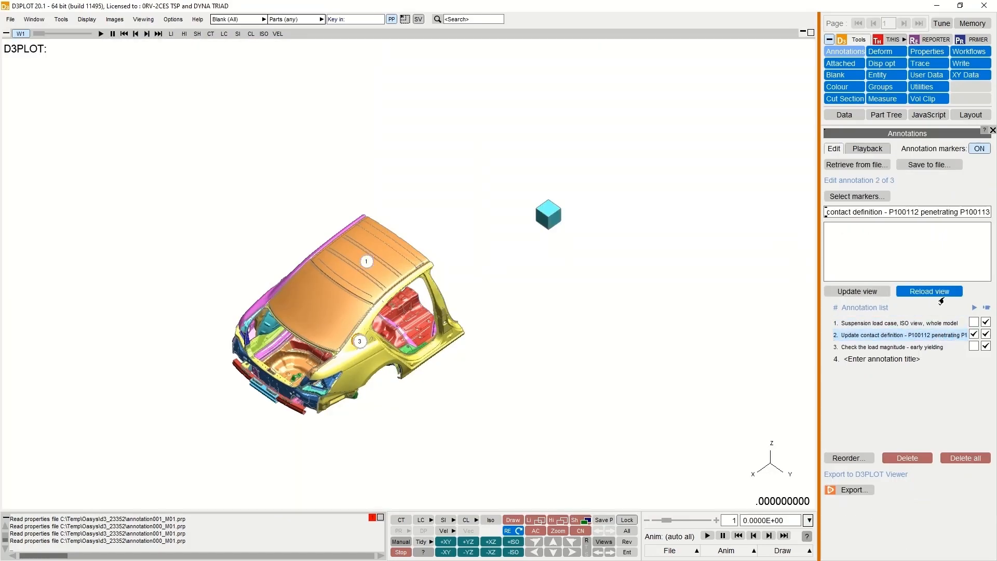
{"action": "left_click", "coordinate": [937, 292]}
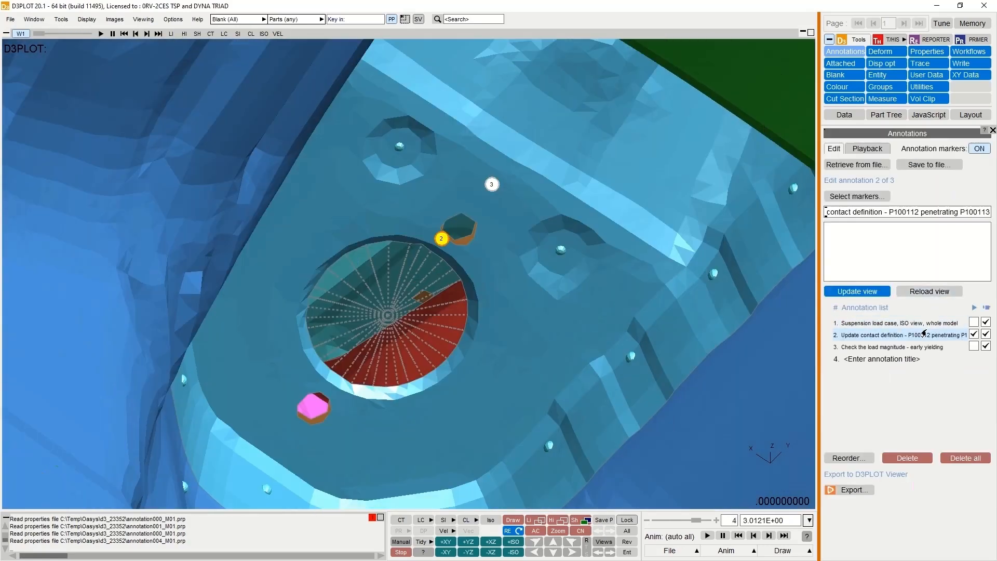
Reload the stored view of annotation 1, "Suspension load case, ISO view, whole model".
{"action": "left_click", "coordinate": [904, 323]}
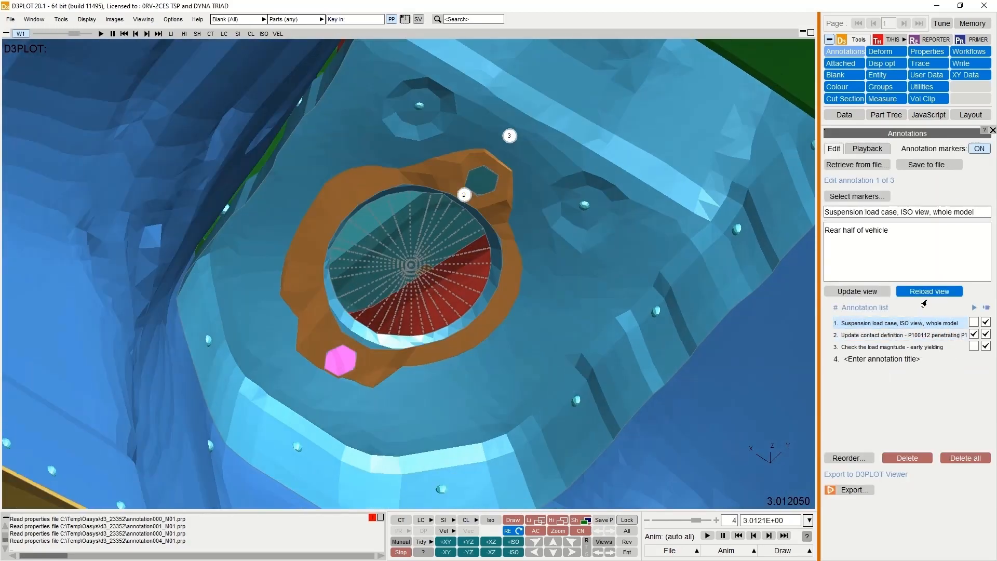
{"action": "left_click", "coordinate": [925, 294]}
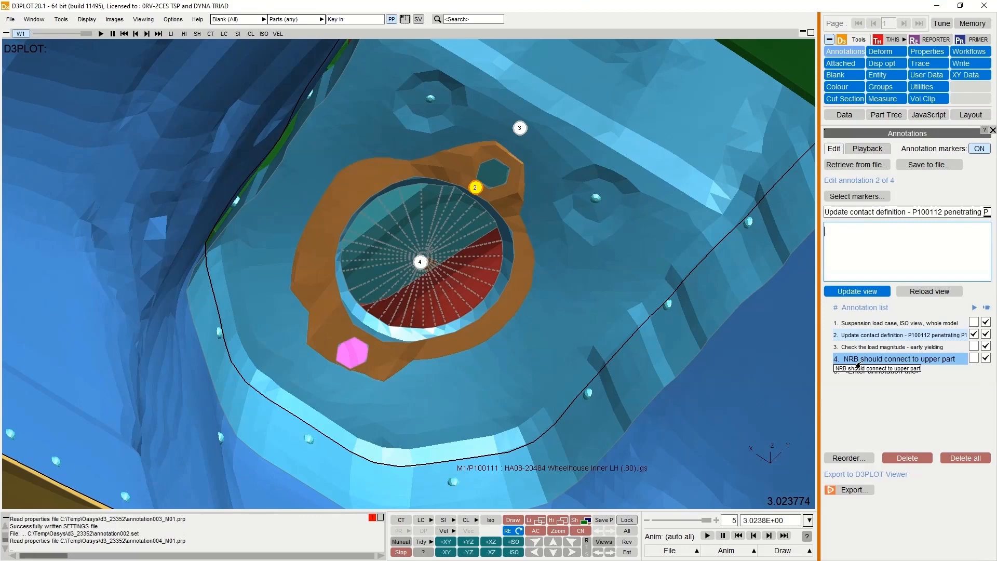
Save the annotations to an .ann file named "model_checks" in the SUSPENSION_LOADCASE folder.
{"action": "left_click", "coordinate": [922, 165]}
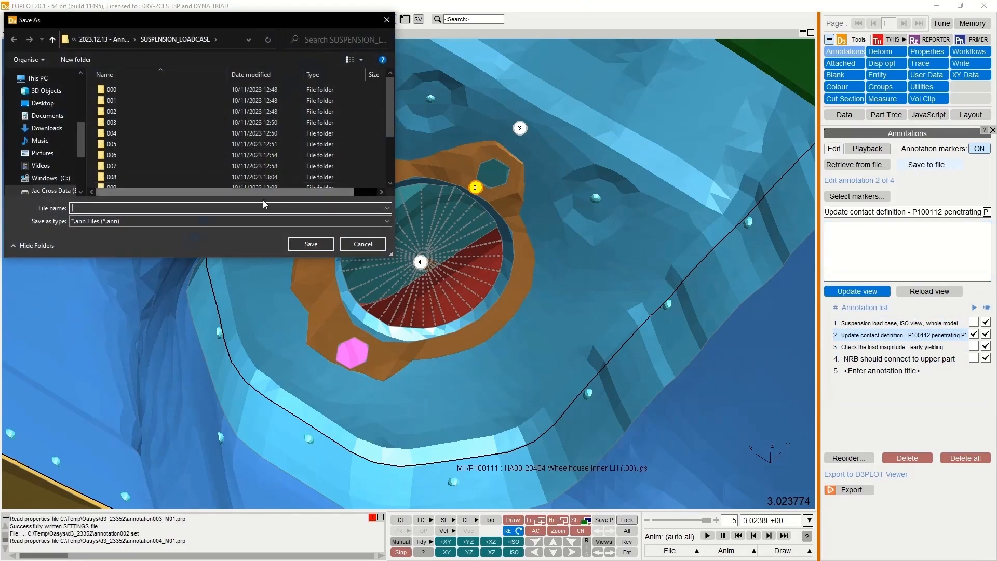
{"action": "type", "text": "model_checks"}
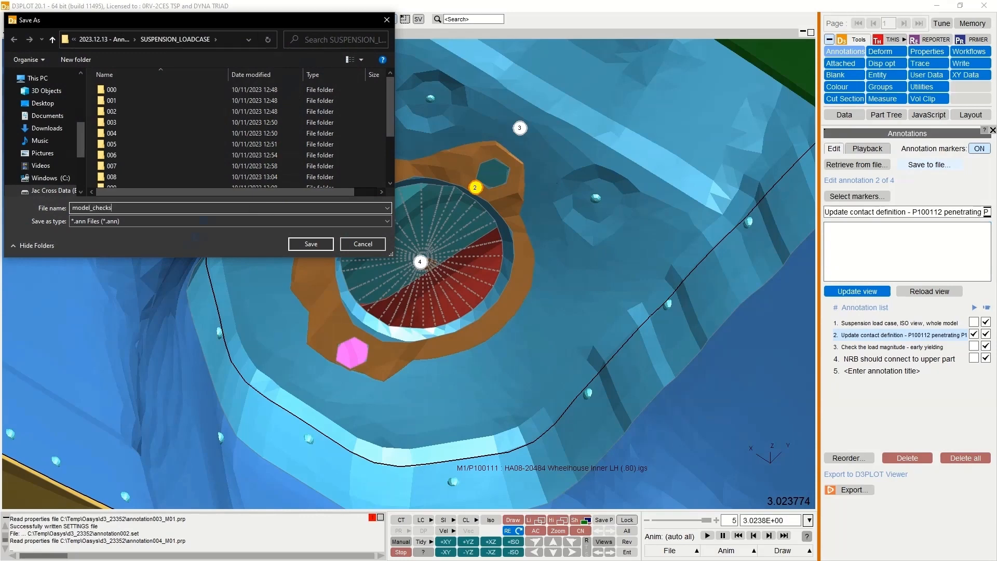
{"action": "key", "text": "Return"}
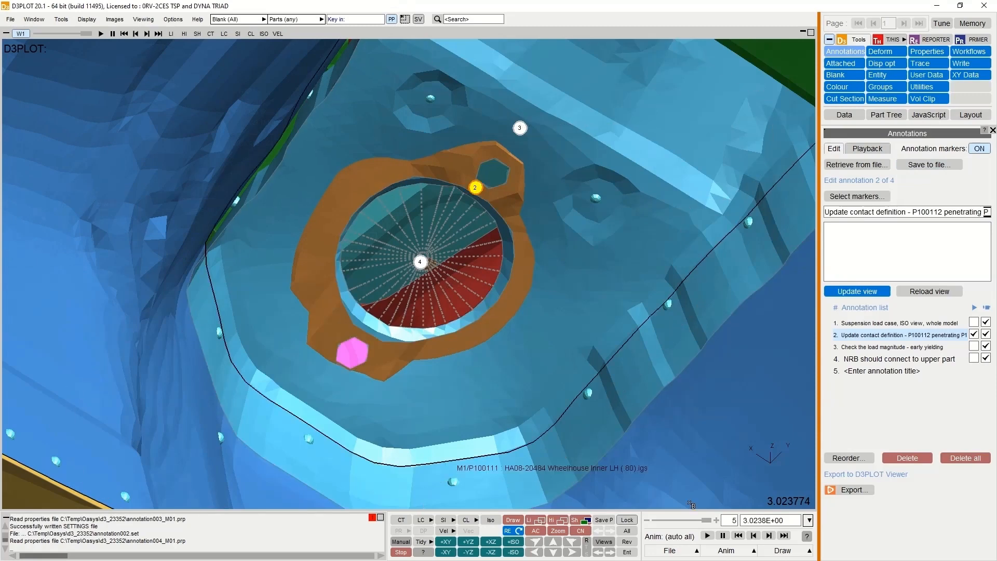
Reorder the annotation "NRB should connect to upper part" to the top of the list and back to the bottom.
{"action": "left_click", "coordinate": [848, 458]}
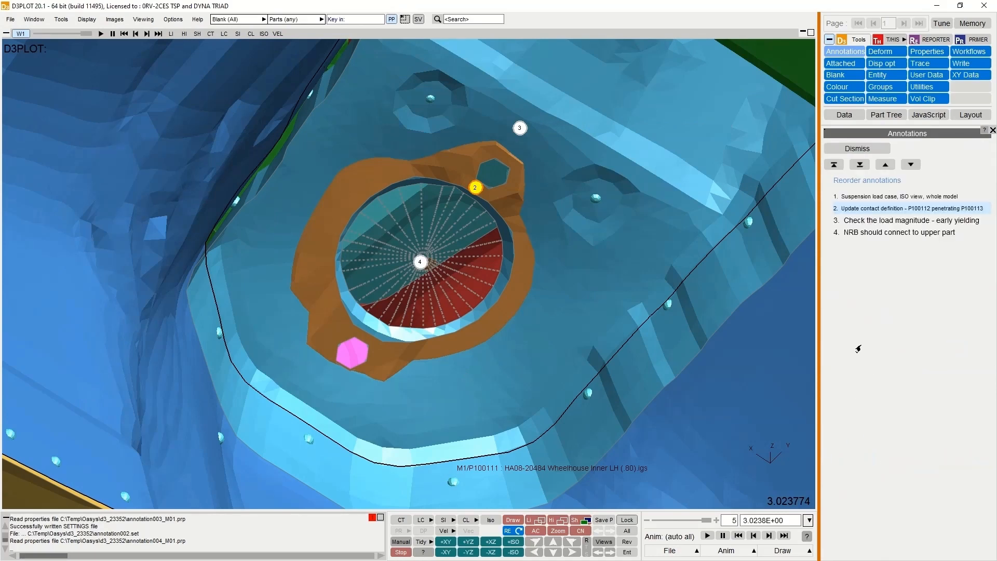
{"action": "left_click", "coordinate": [867, 232]}
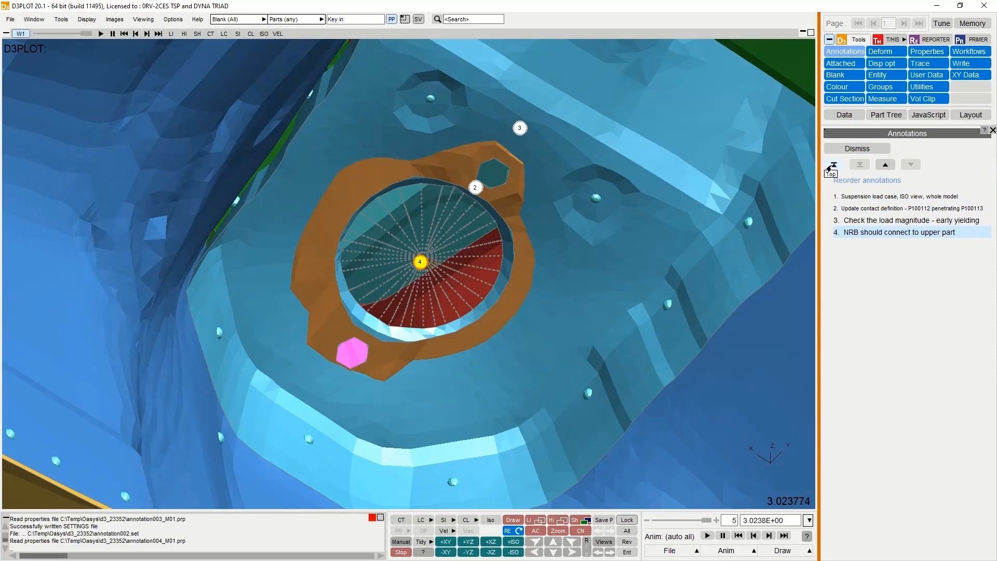
{"action": "left_click", "coordinate": [832, 166]}
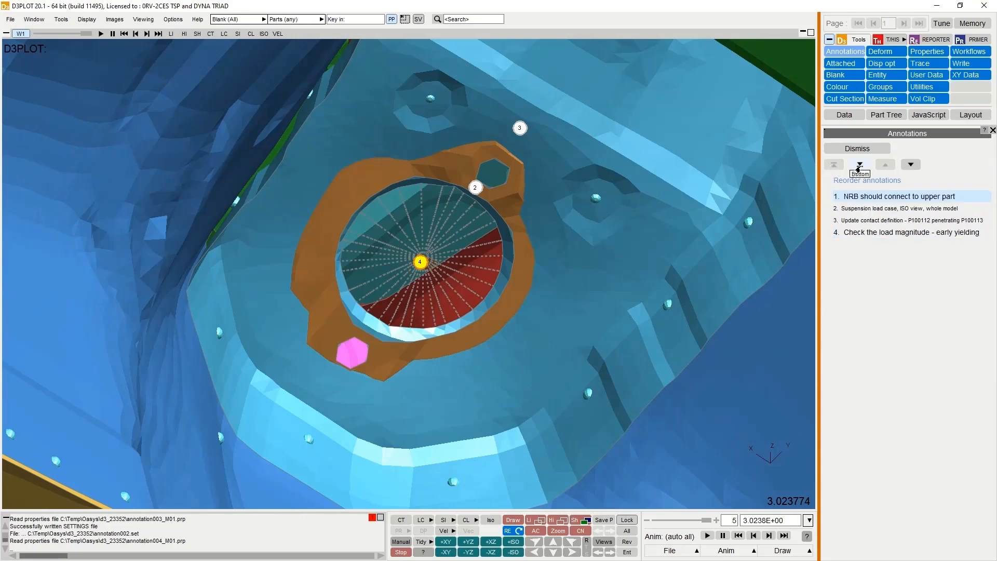
{"action": "left_click", "coordinate": [860, 165]}
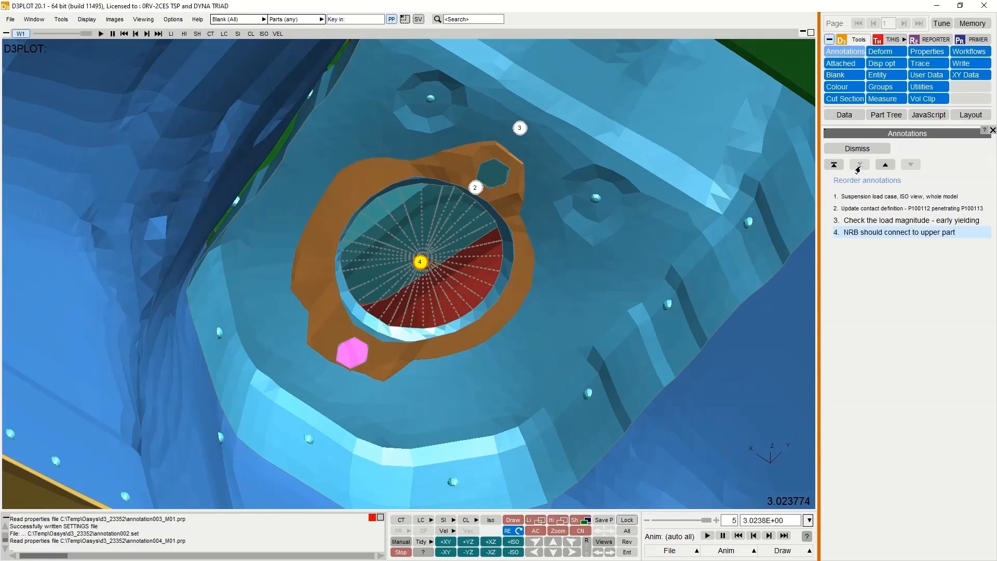
Move the "NRB should connect to upper part" annotation up two places and back down two, and finish reordering.
{"action": "left_click", "coordinate": [885, 167]}
{"action": "left_click", "coordinate": [885, 167]}
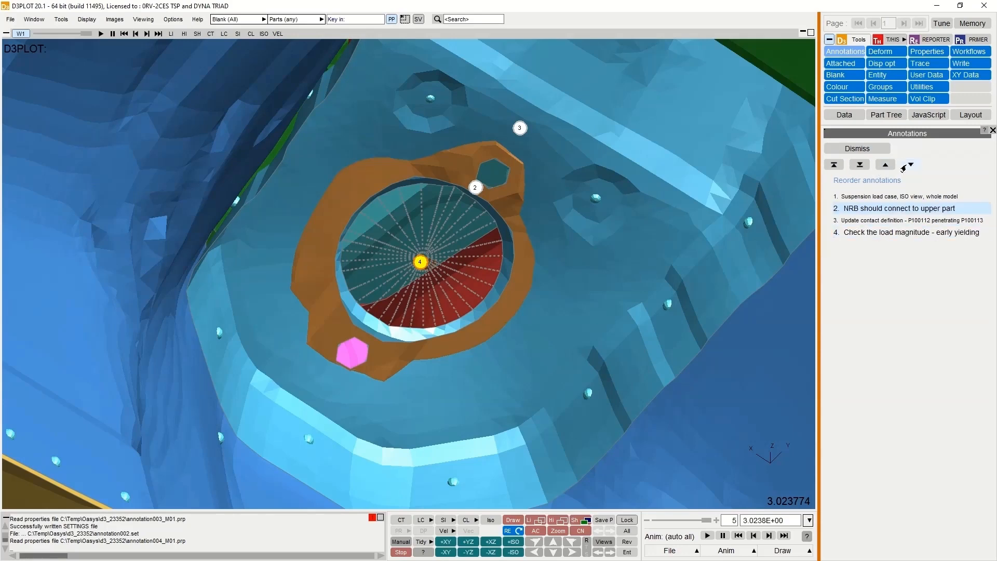
{"action": "left_click", "coordinate": [909, 165]}
{"action": "left_click", "coordinate": [907, 165]}
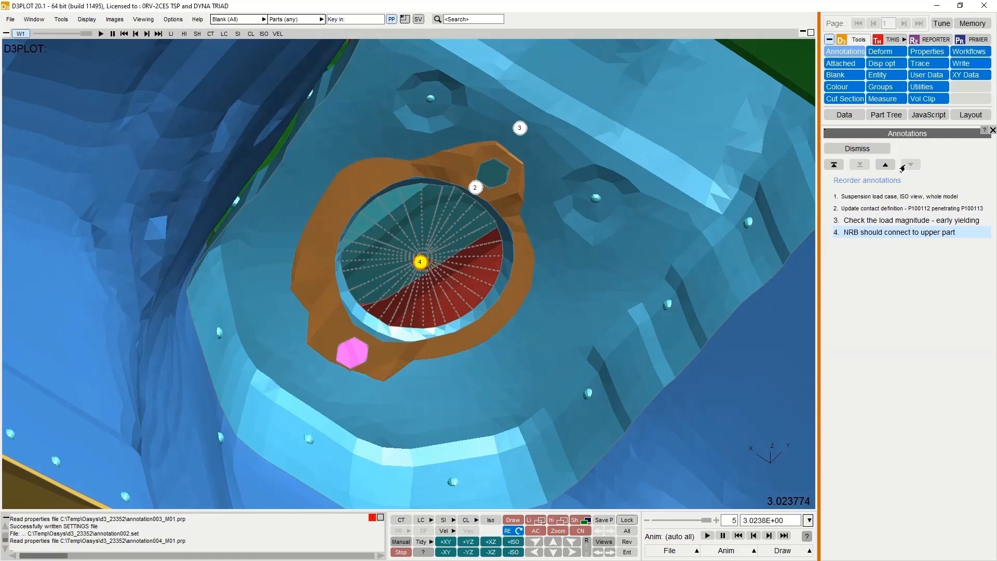
{"action": "left_click", "coordinate": [856, 150]}
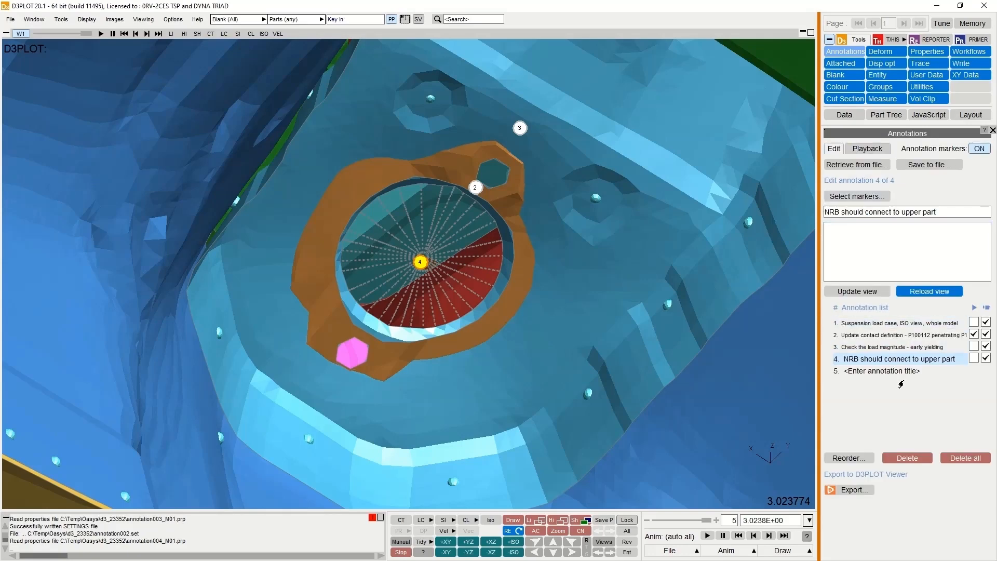
Delete the annotation "NRB should connect to upper part" and all the remaining annotations.
{"action": "left_click", "coordinate": [914, 461]}
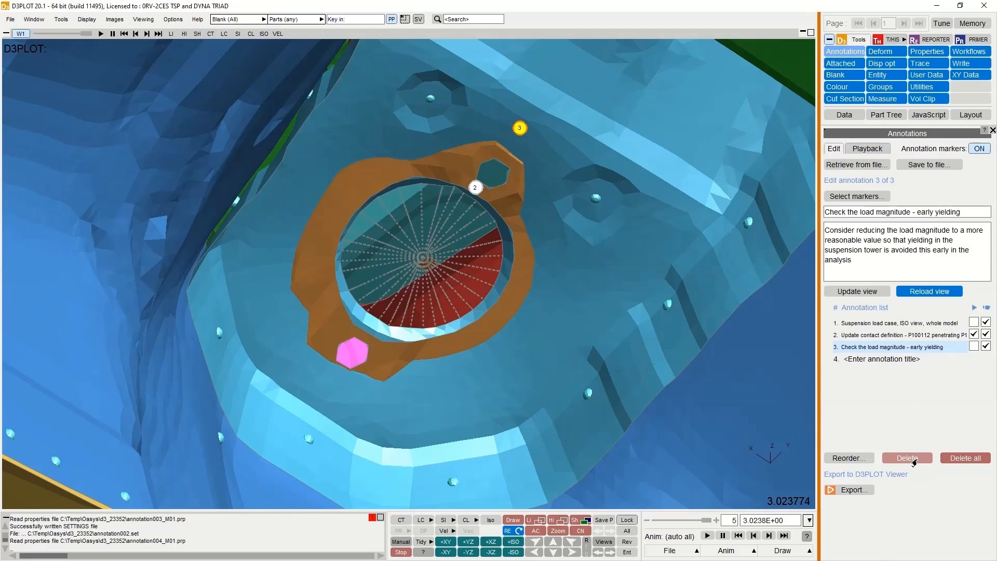
{"action": "left_click", "coordinate": [960, 459]}
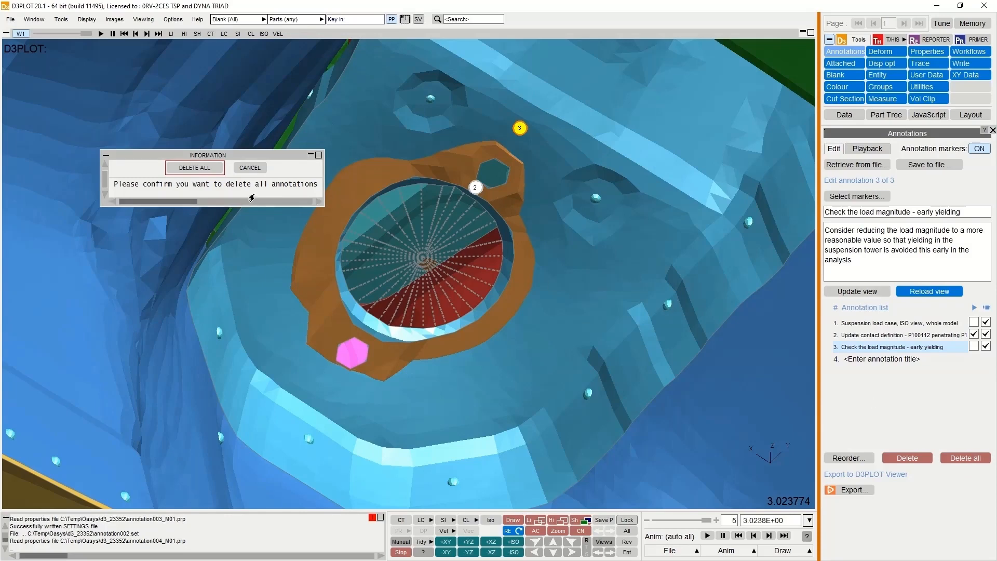
{"action": "left_click", "coordinate": [196, 171]}
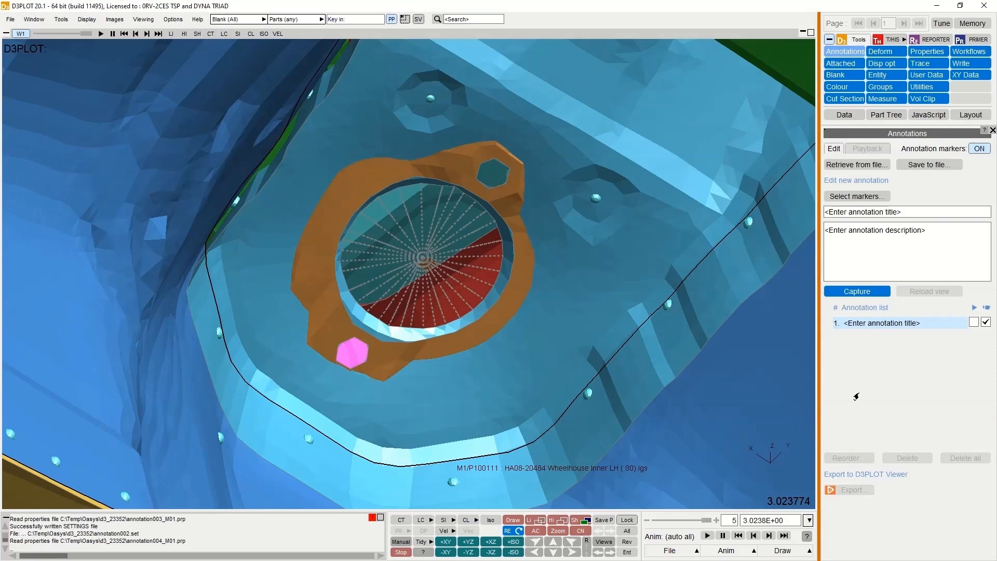
Retrieve the saved annotations from the .ann file in the SUSPENSION_LOADCASE folder.
{"action": "left_click", "coordinate": [860, 165]}
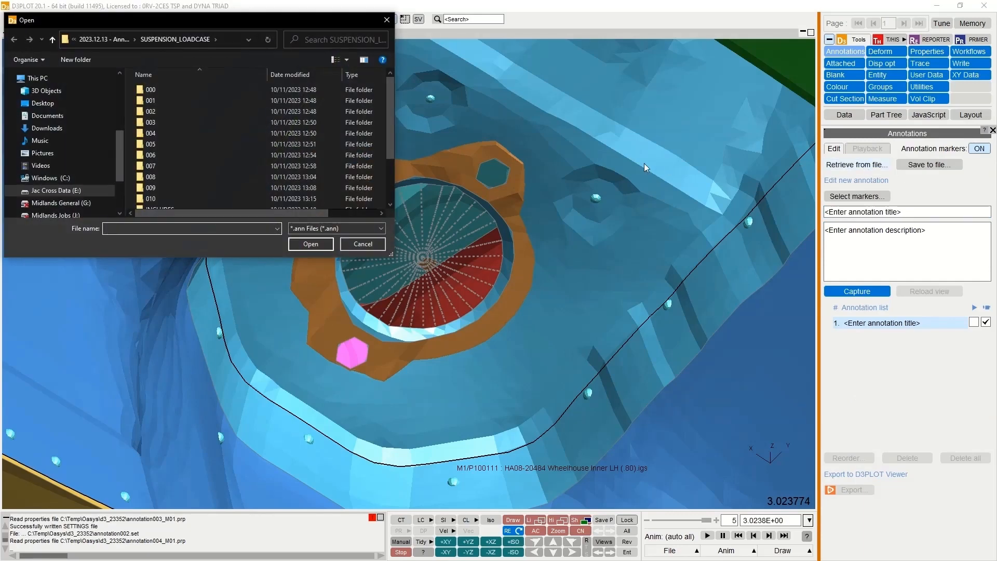
{"action": "left_click_drag", "start_coordinate": [388, 110], "coordinate": [391, 154]}
{"action": "left_click", "coordinate": [180, 203]}
{"action": "double_click", "coordinate": [180, 203]}
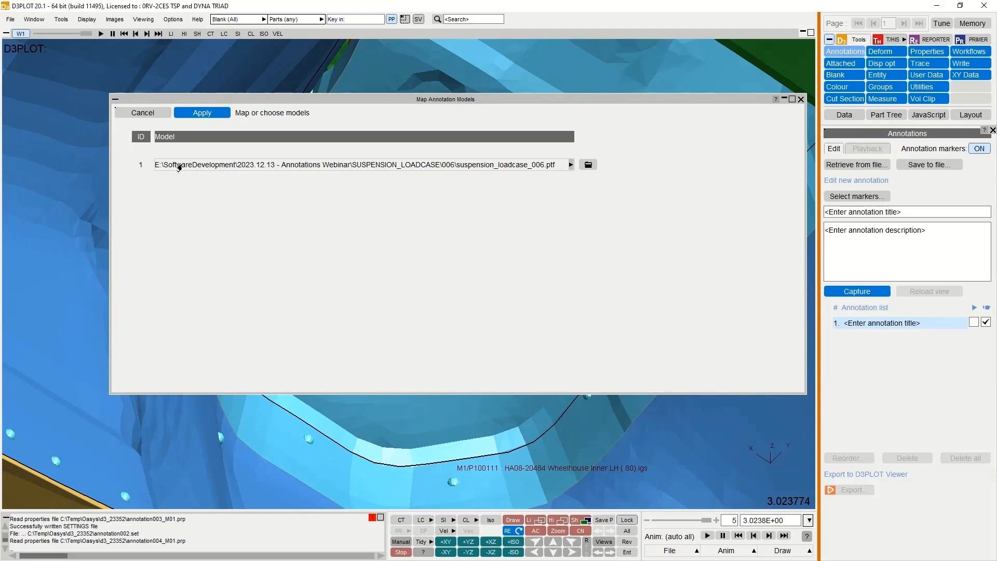
Map the retrieved annotations to the model suspension_loadcase_007.ptf in folder 007 and apply the mapping.
{"action": "left_click", "coordinate": [570, 165]}
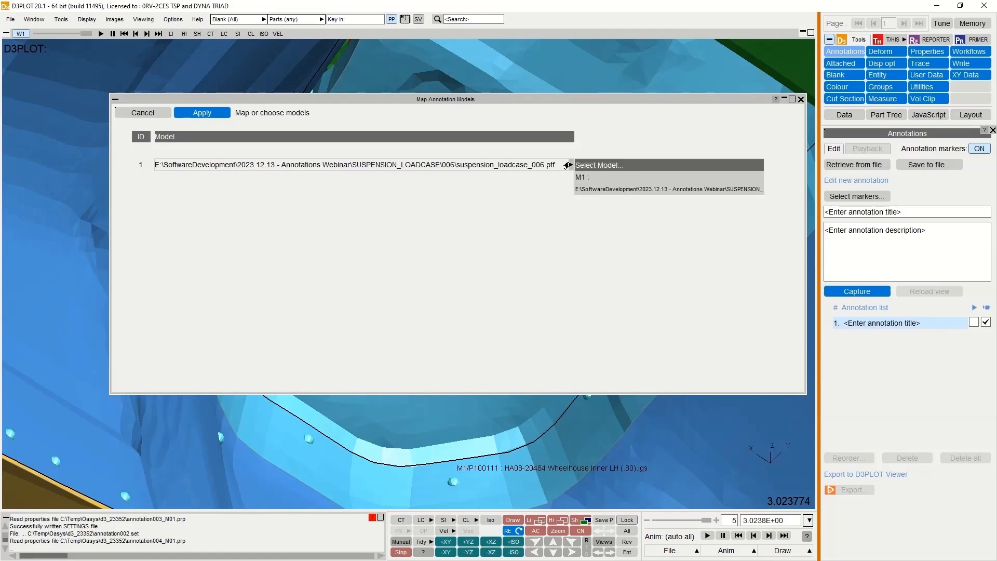
{"action": "left_click", "coordinate": [581, 178]}
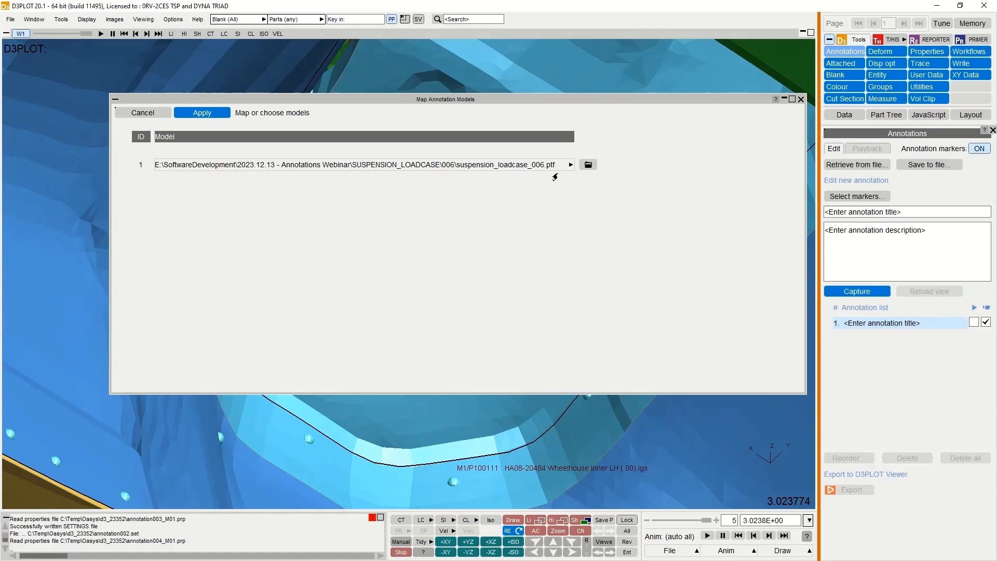
{"action": "left_click", "coordinate": [589, 166]}
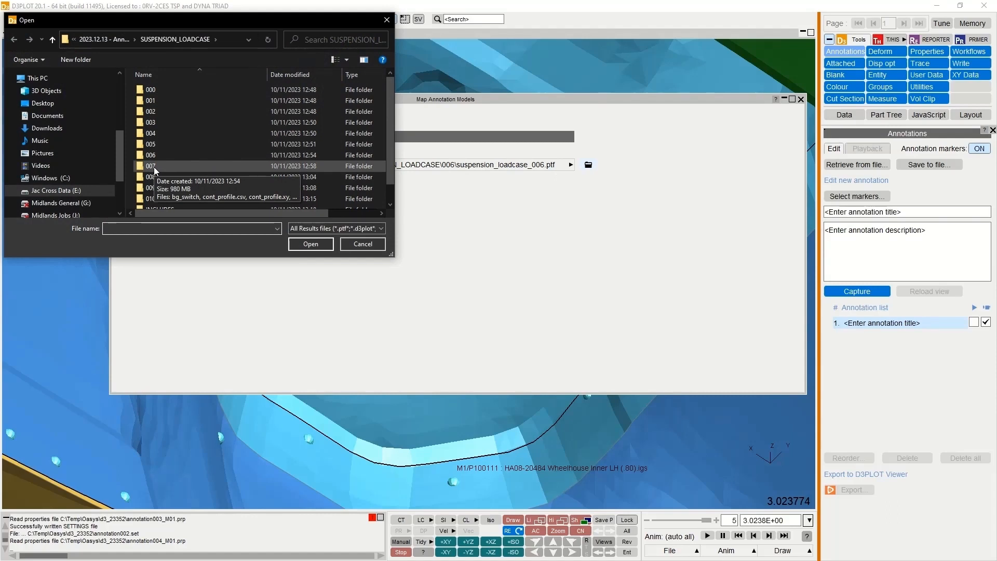
{"action": "double_click", "coordinate": [151, 166]}
{"action": "left_click", "coordinate": [183, 90]}
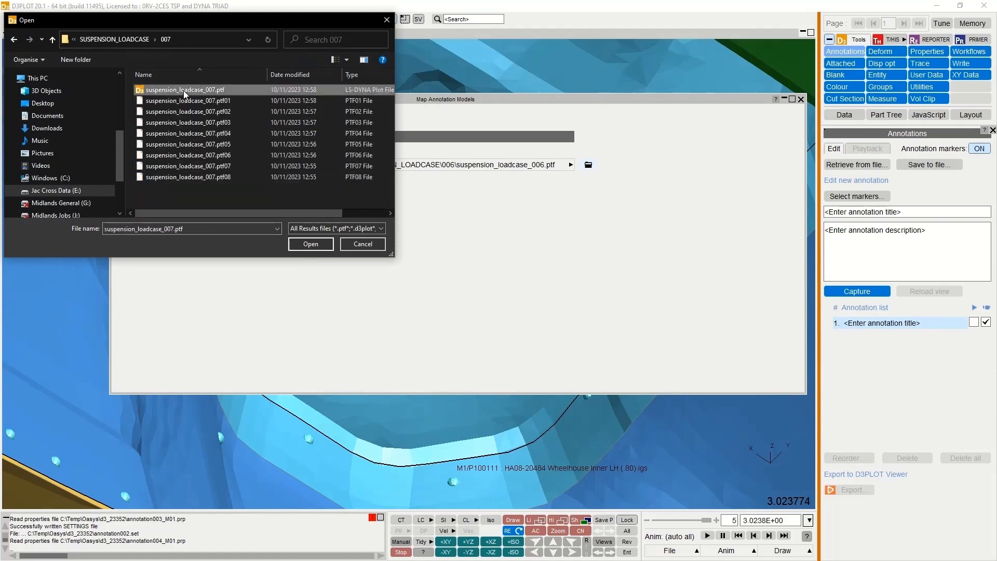
{"action": "double_click", "coordinate": [183, 90]}
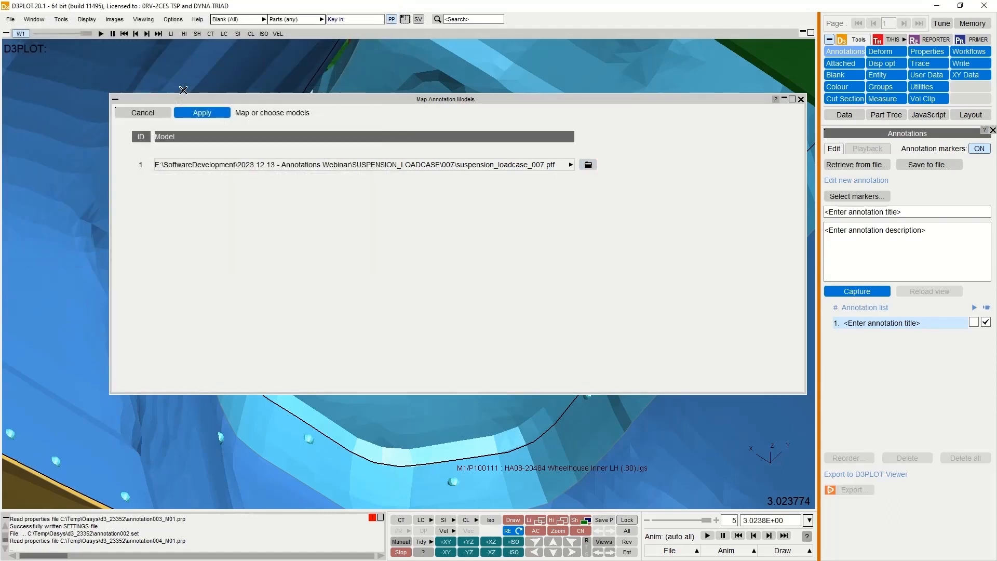
{"action": "left_click", "coordinate": [203, 115]}
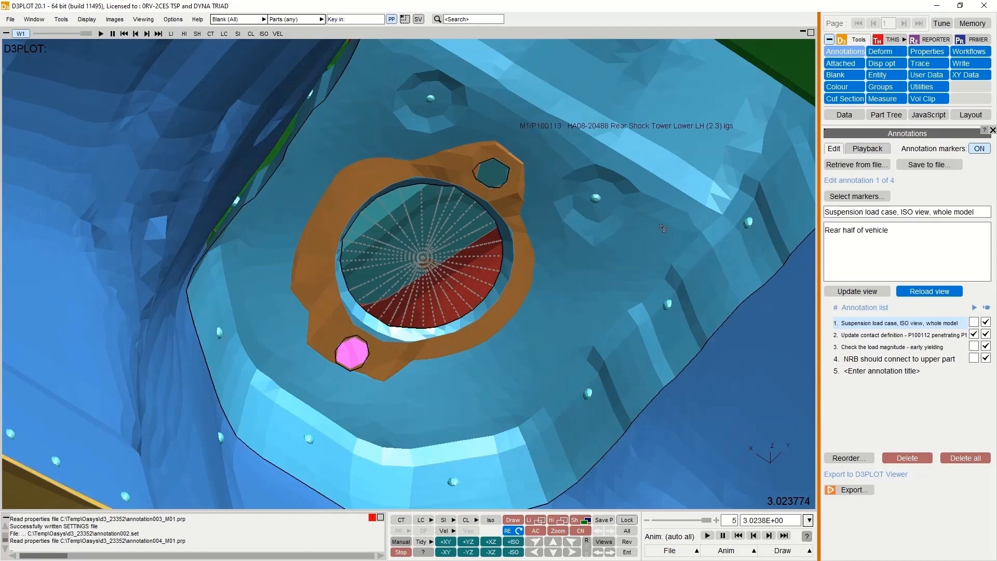
Check the retrieved annotations on the mapped model by reloading the views of annotation 1 and annotation 2.
{"action": "left_click", "coordinate": [830, 230]}
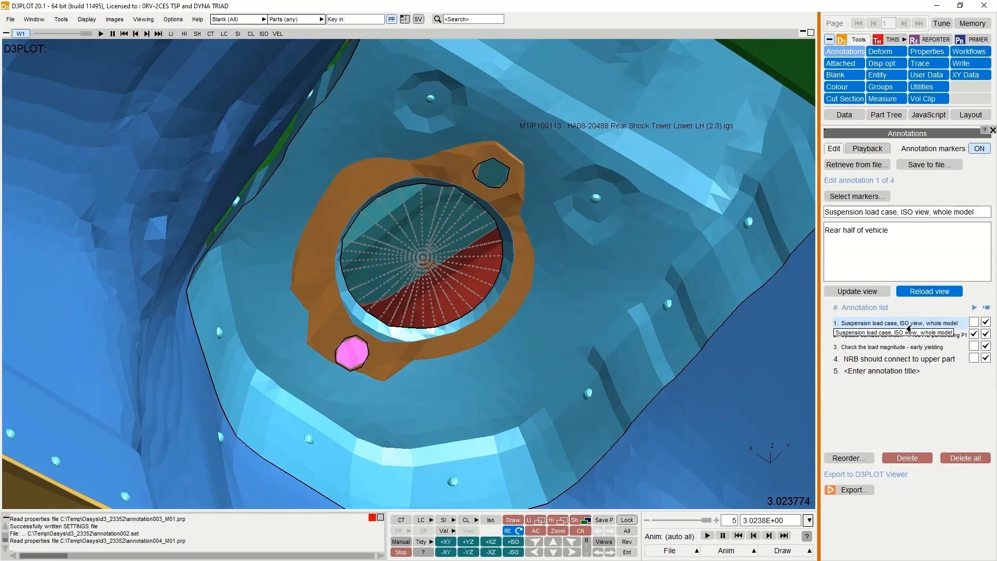
{"action": "left_click", "coordinate": [924, 294]}
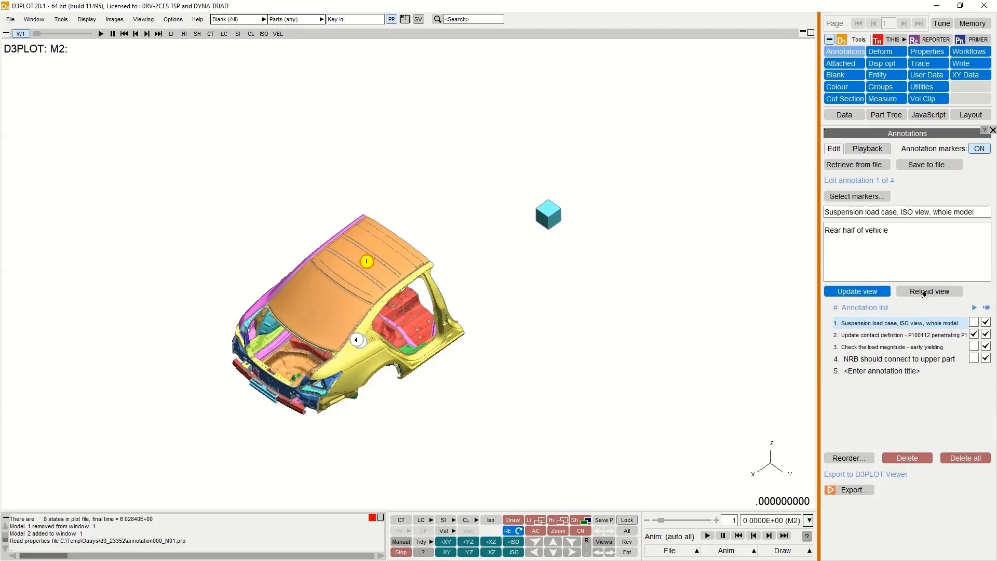
{"action": "left_click", "coordinate": [905, 341]}
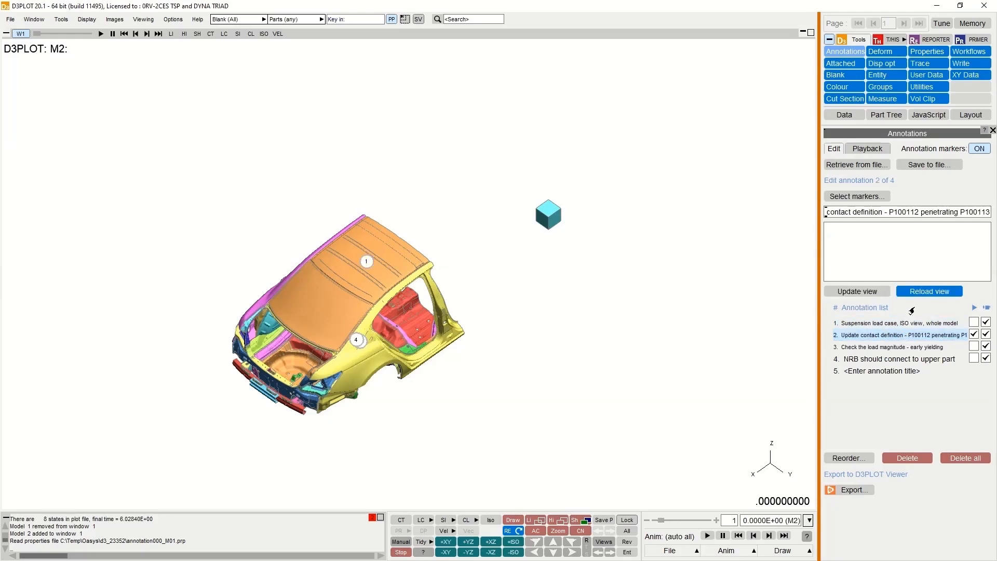
{"action": "left_click", "coordinate": [916, 294]}
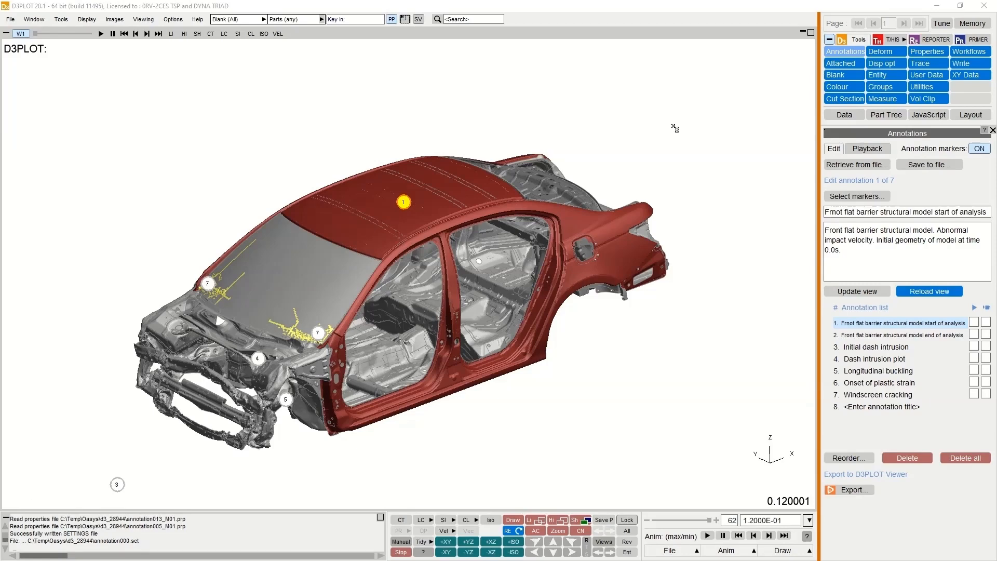
Correct the title of annotation 1 to "Front flat barrier structural model start of analysis".
{"action": "left_click", "coordinate": [836, 214]}
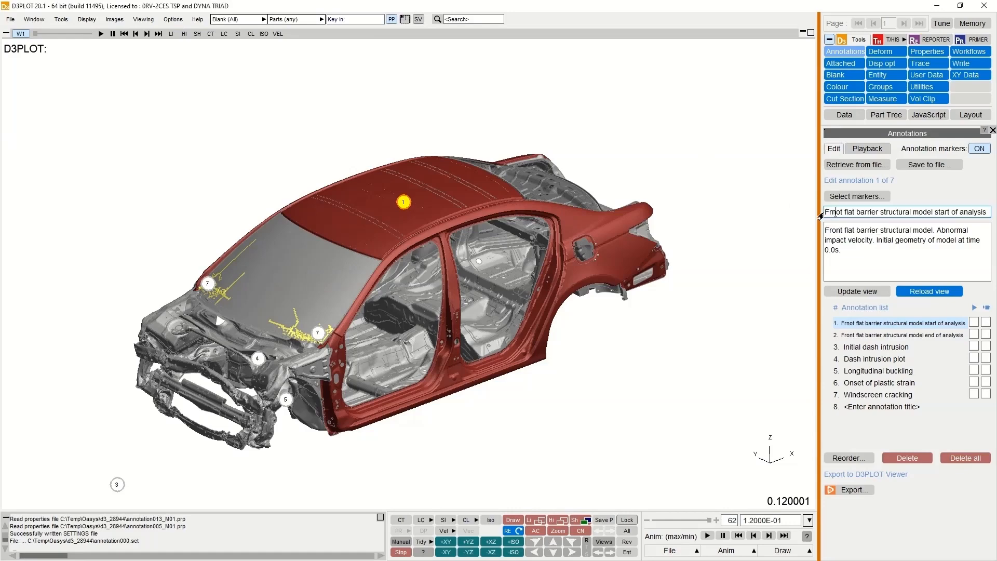
{"action": "key", "text": "Right"}
{"action": "key", "text": "Right"}
{"action": "key", "text": "BackSpace"}
{"action": "key", "text": "BackSpace"}
{"action": "key", "text": "BackSpace"}
{"action": "key", "text": "BackSpace"}
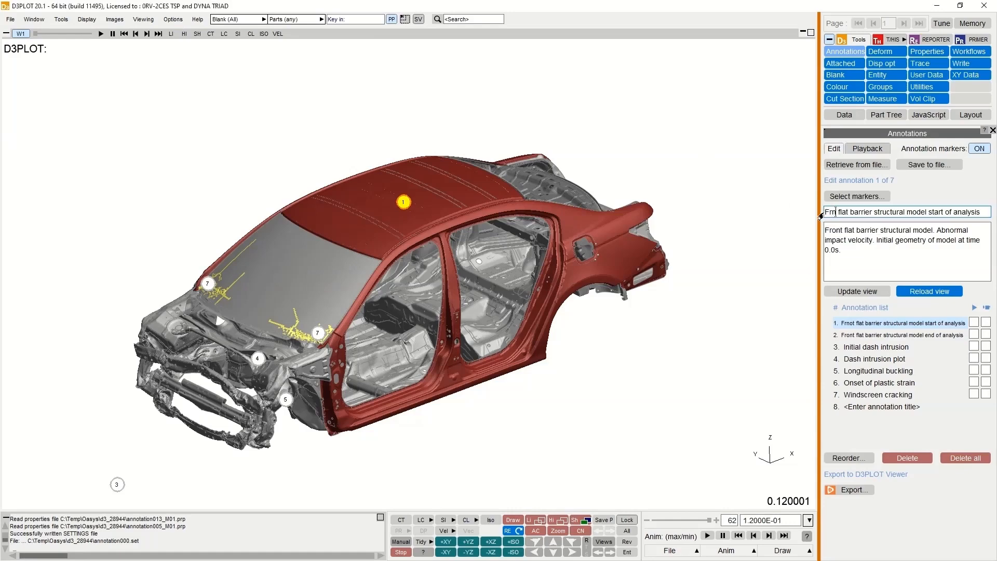
{"action": "type", "text": "ront"}
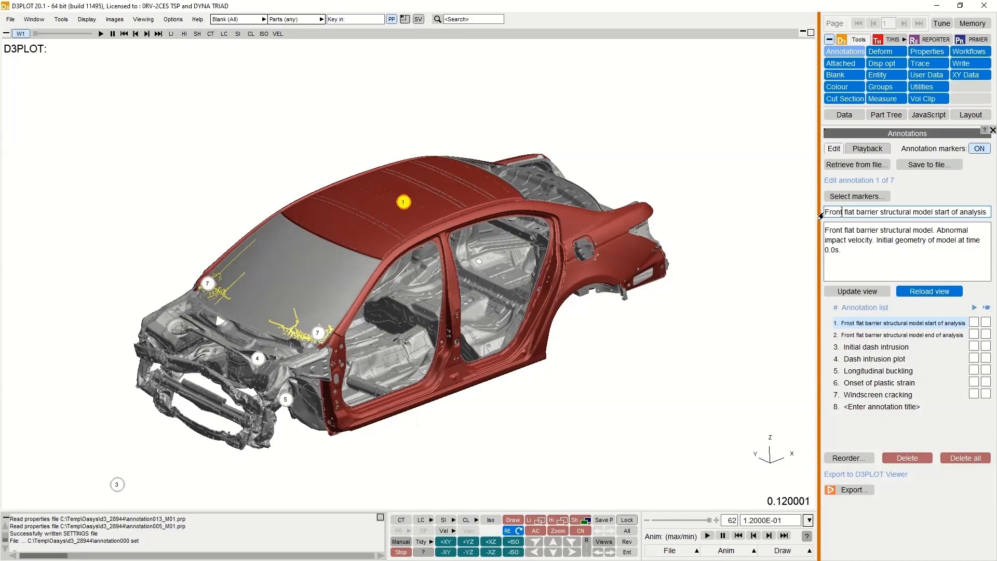
{"action": "key", "text": "Return"}
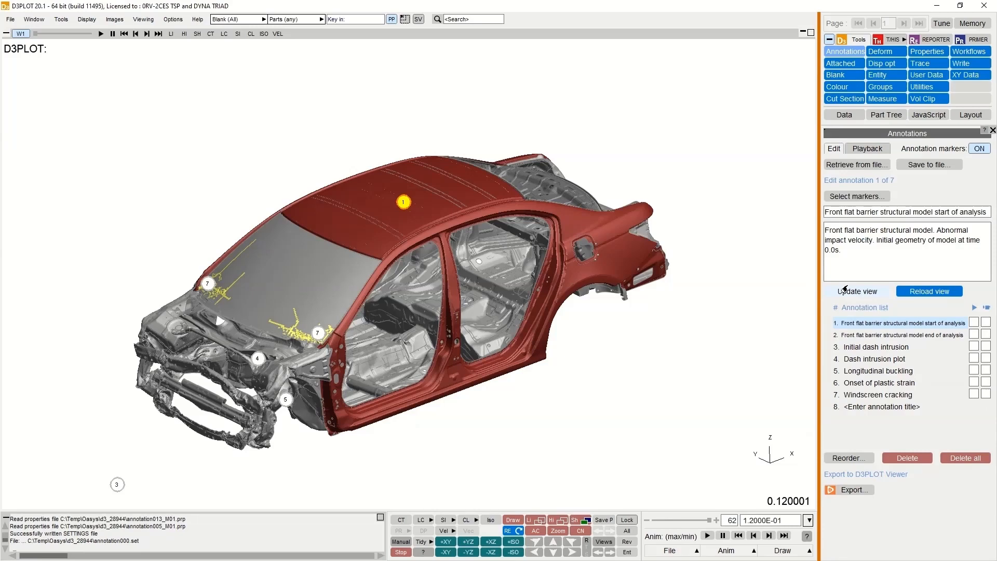
Reload the view of annotation 4, "Dash intrusion plot", and move its marker to a shell near the upper outer edge of the dash contour.
{"action": "left_click", "coordinate": [853, 360]}
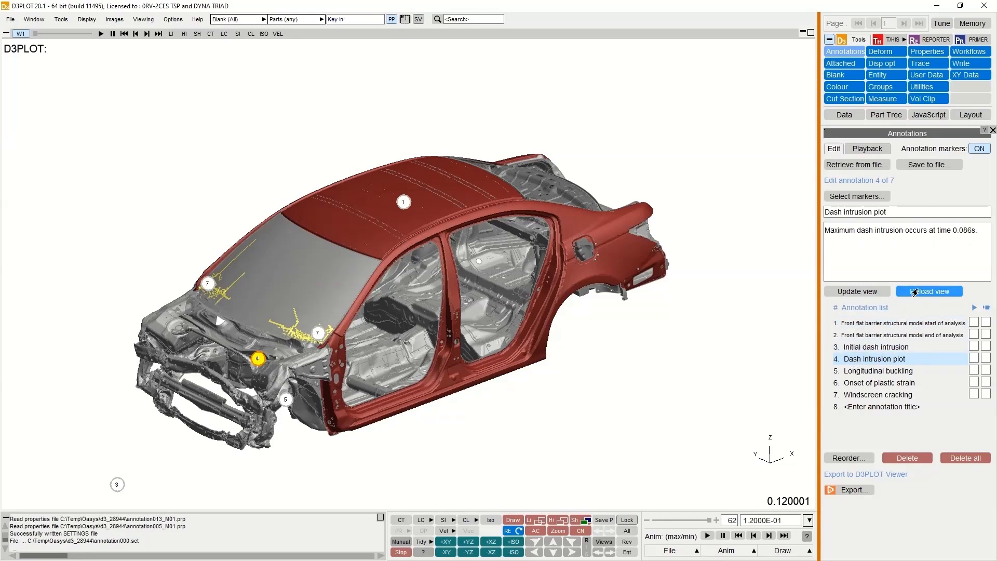
{"action": "left_click", "coordinate": [914, 293]}
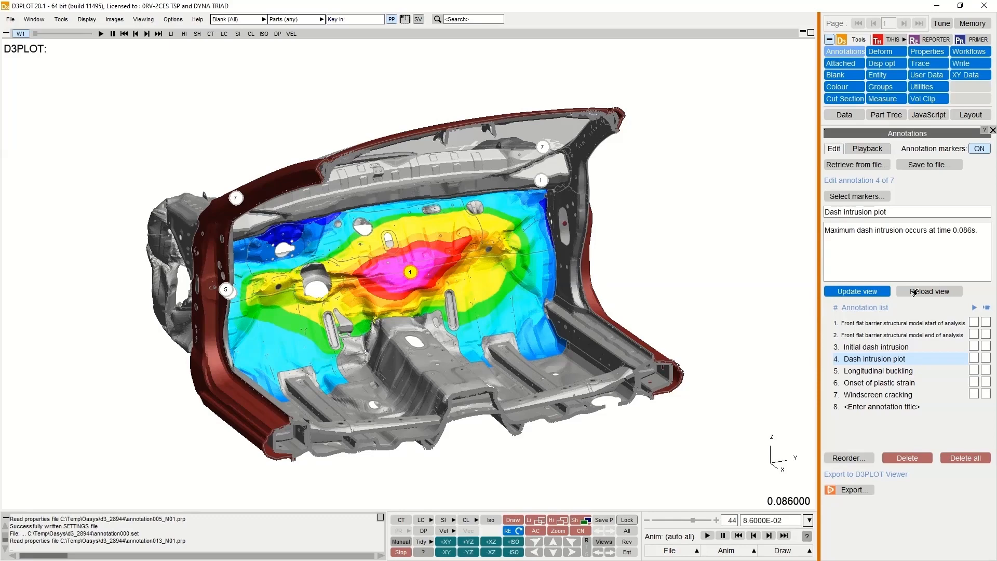
{"action": "left_click", "coordinate": [858, 198]}
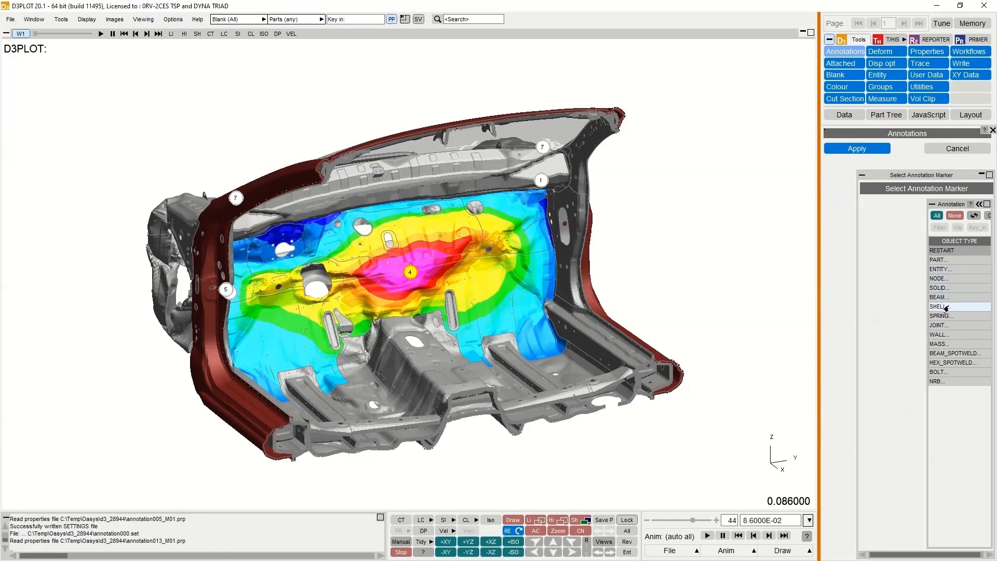
{"action": "left_click", "coordinate": [943, 307]}
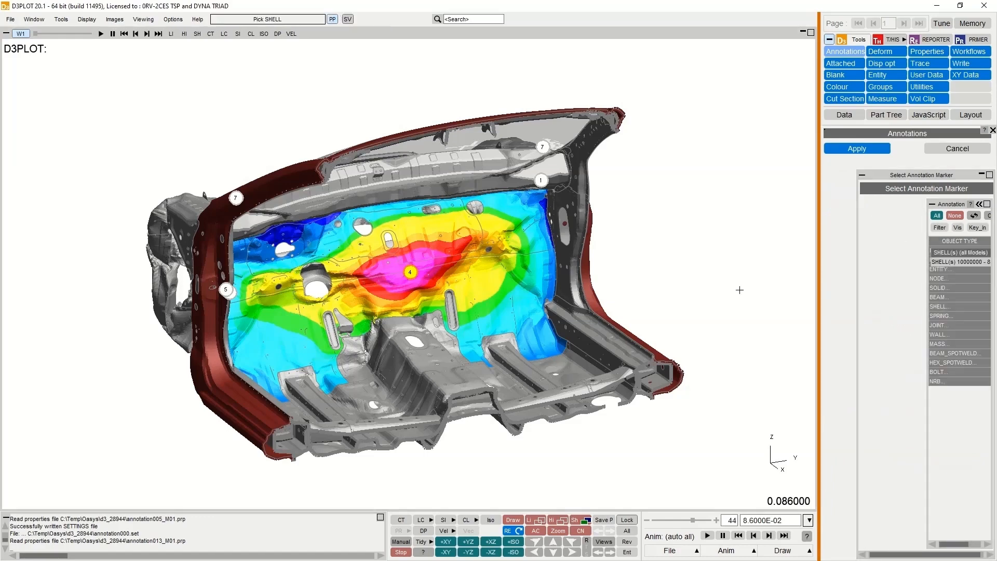
{"action": "left_click", "coordinate": [509, 223]}
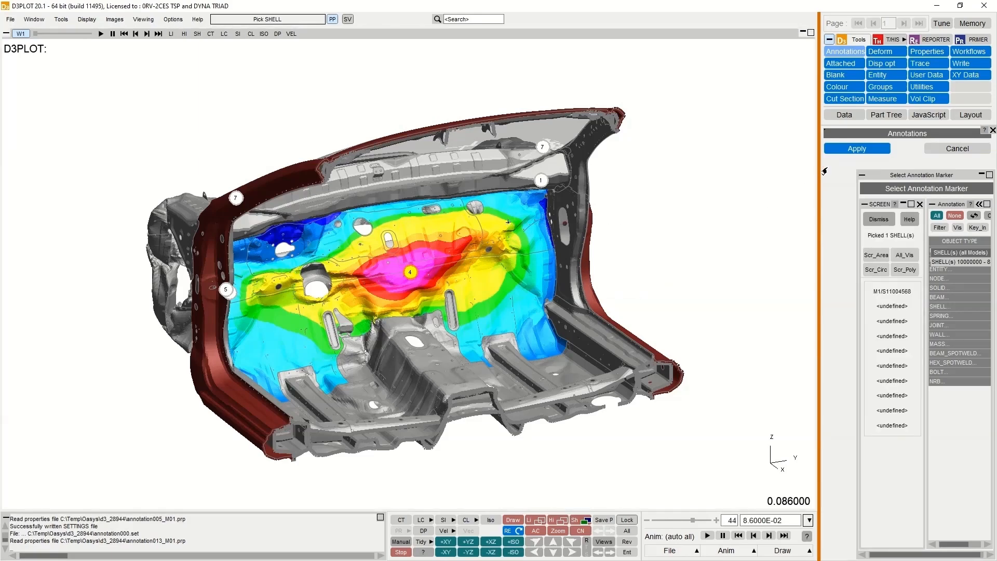
{"action": "left_click", "coordinate": [832, 149]}
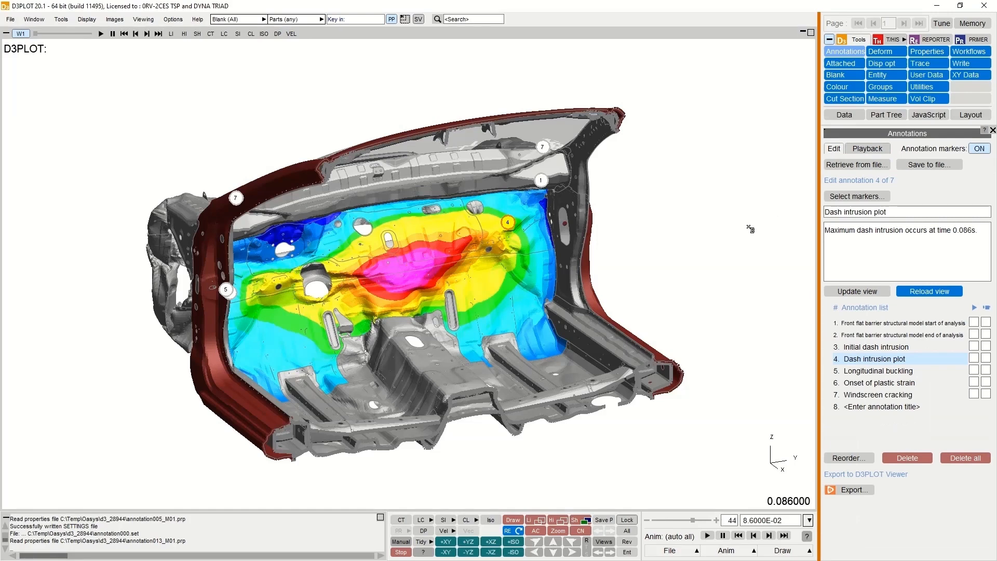
Update the saved view of annotation 7, "Windscreen cracking", to a close-up of the windscreen's cracked lower corners.
{"action": "left_click", "coordinate": [870, 395]}
{"action": "left_click", "coordinate": [923, 294]}
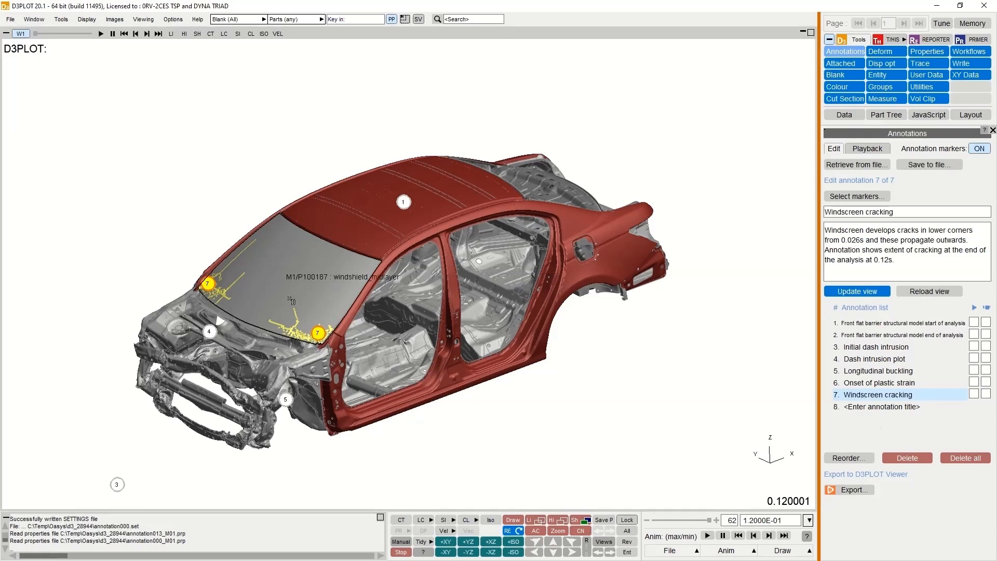
{"action": "scroll", "coordinate": [145, 314], "scroll_direction": "up", "scroll_amount": 5}
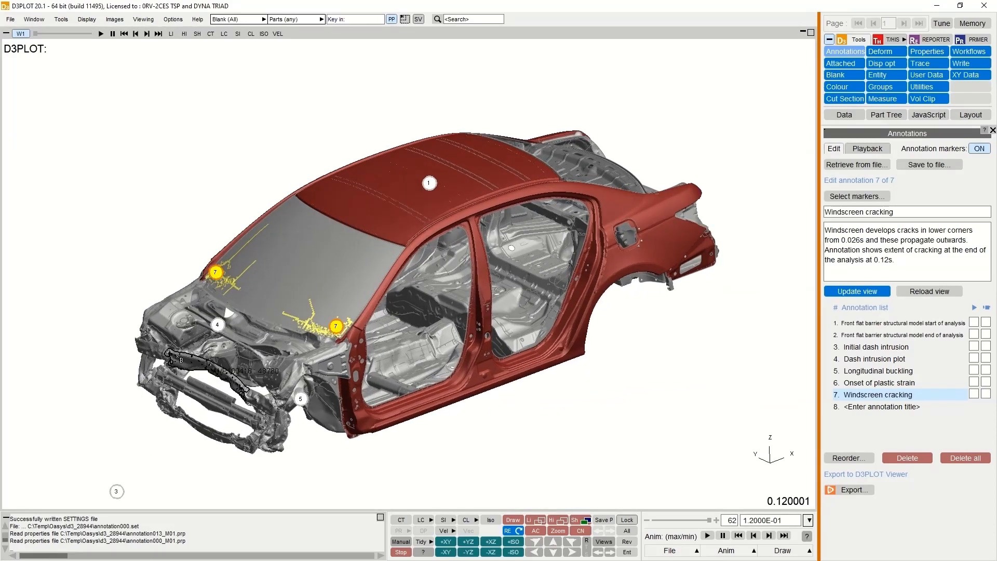
{"action": "scroll", "coordinate": [141, 313], "scroll_direction": "up", "scroll_amount": 10}
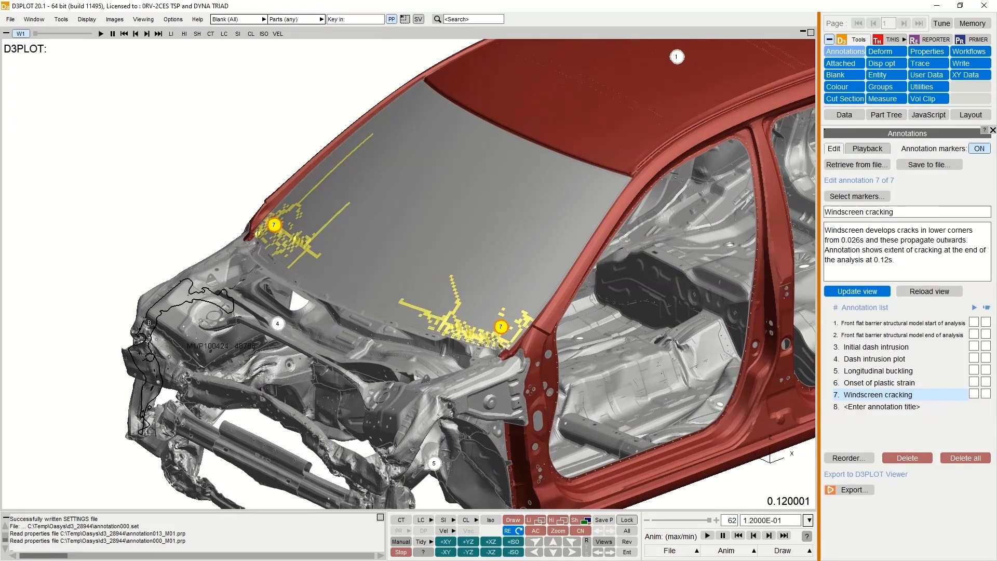
{"action": "left_click", "coordinate": [850, 295]}
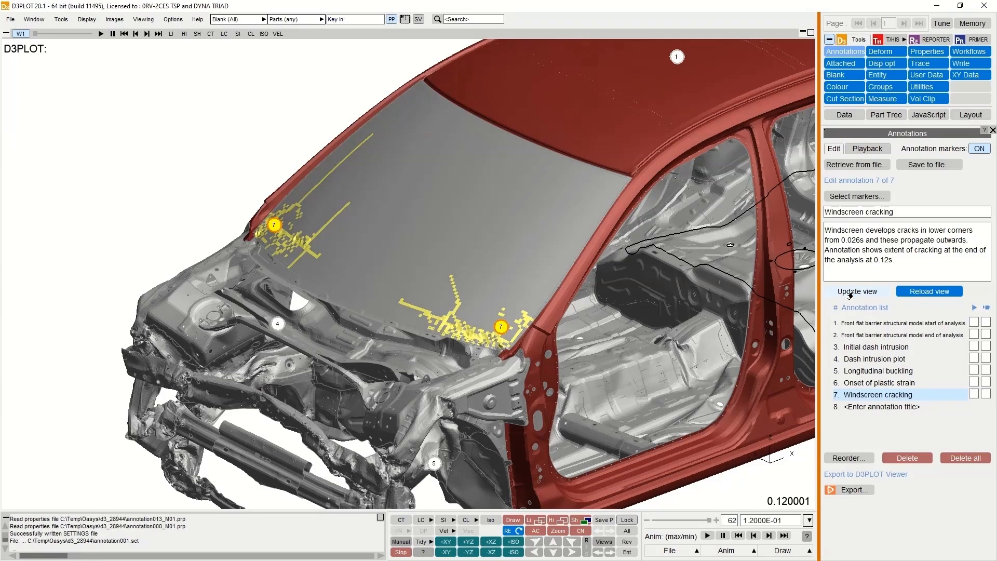
Play back the annotations in order, starting from annotation 1, "Front flat barrier structural model start of analysis".
{"action": "left_click", "coordinate": [859, 150]}
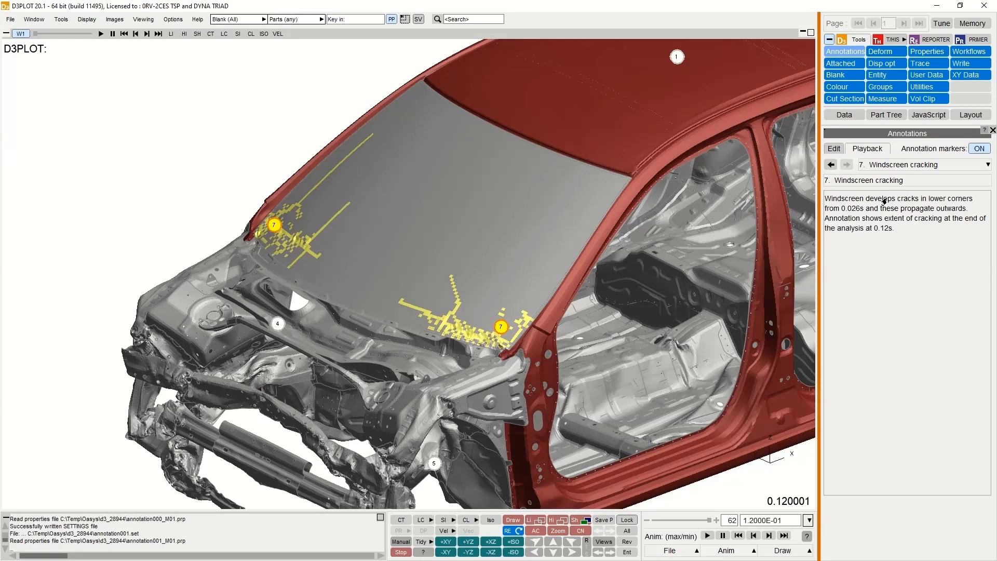
{"action": "left_click", "coordinate": [986, 165]}
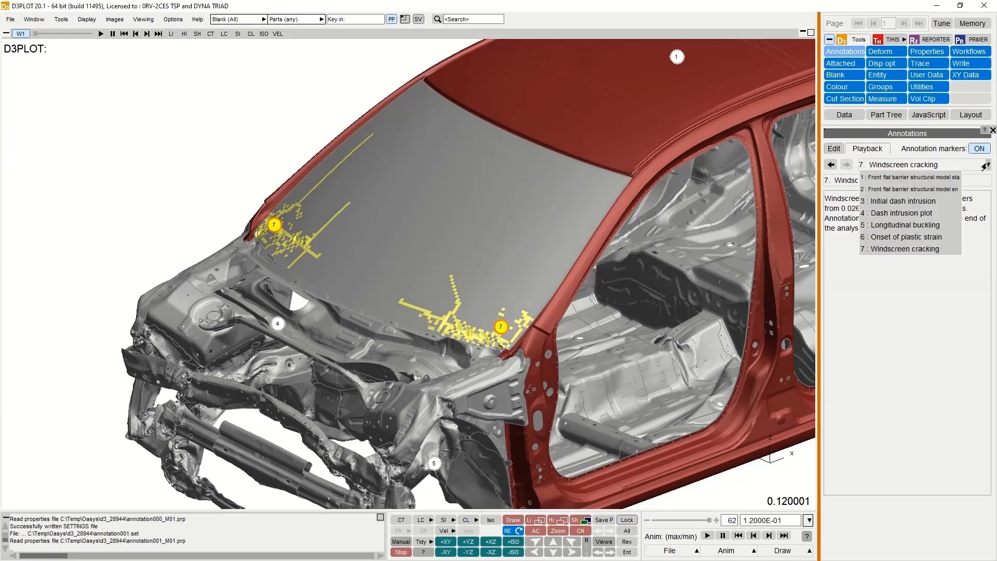
{"action": "left_click", "coordinate": [922, 178]}
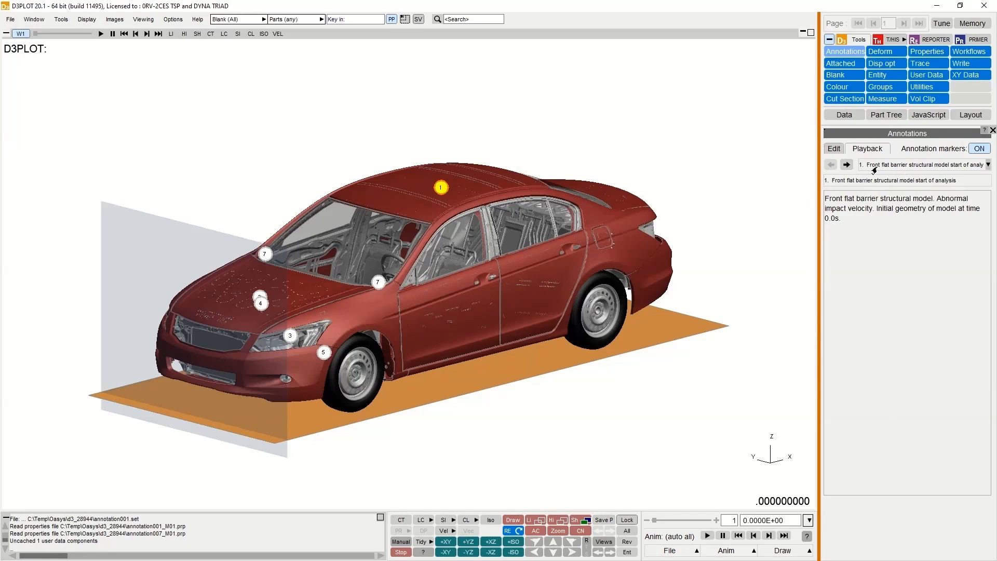
{"action": "left_click", "coordinate": [842, 167]}
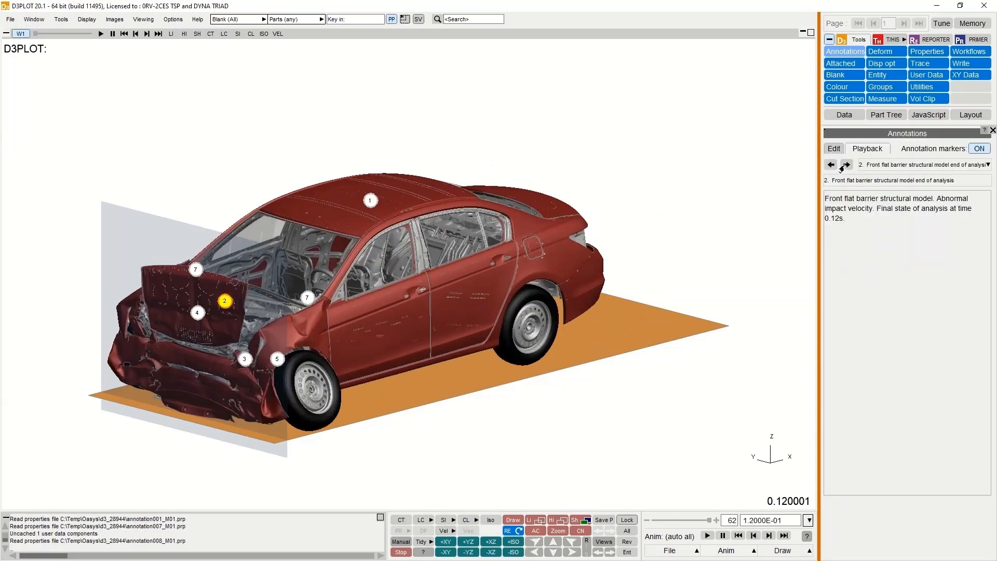
{"action": "left_click", "coordinate": [842, 167]}
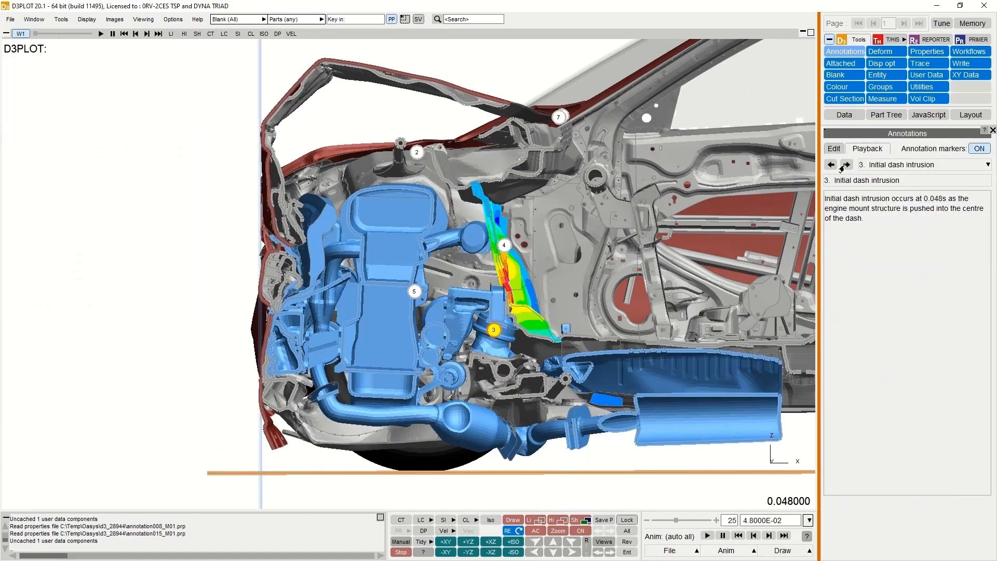
{"action": "left_click", "coordinate": [842, 168]}
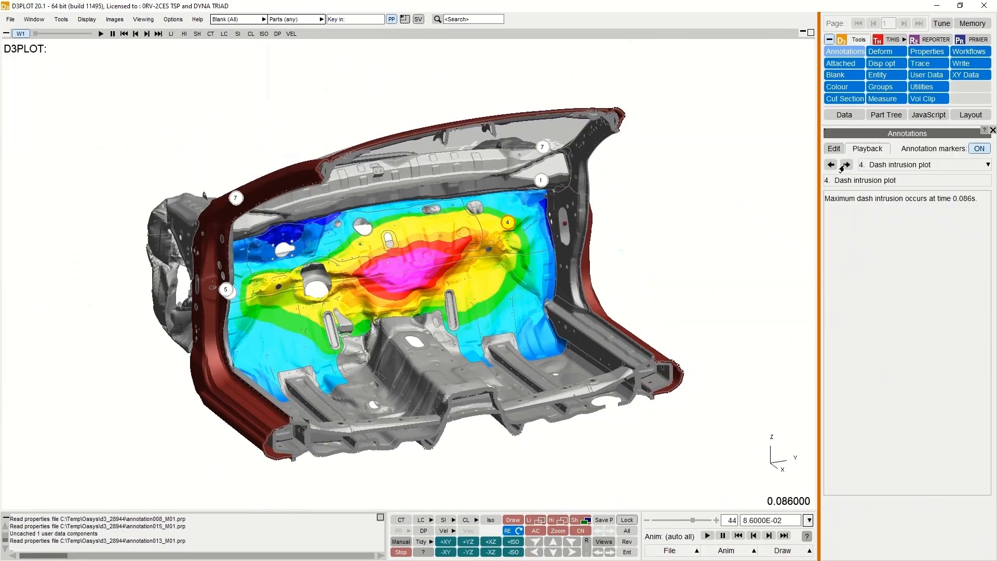
{"action": "left_click", "coordinate": [842, 167]}
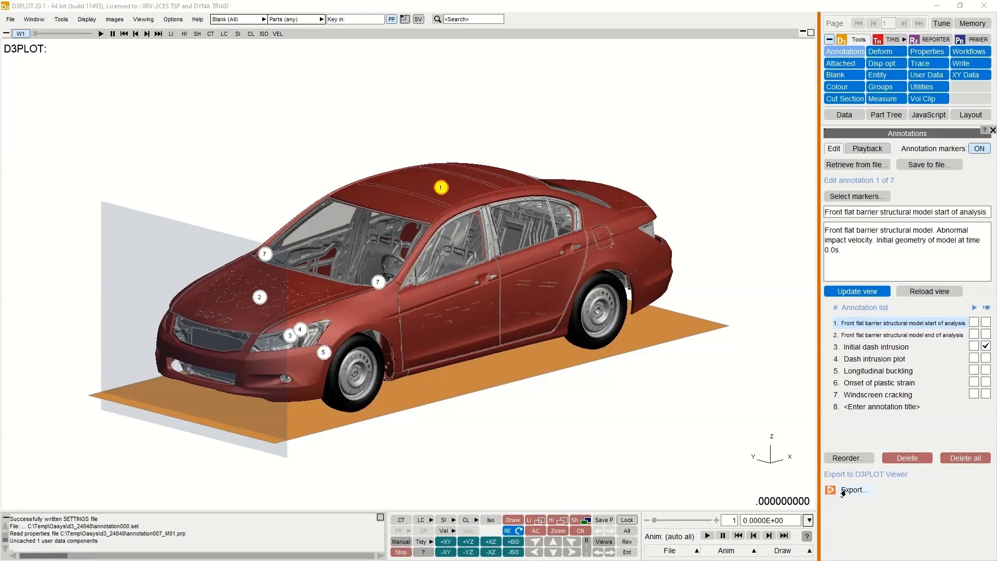
Export the annotations for D3PLOT Viewer as demonstration.glb in GLB format, continuing with cut sections temporarily switched off.
{"action": "left_click", "coordinate": [852, 490]}
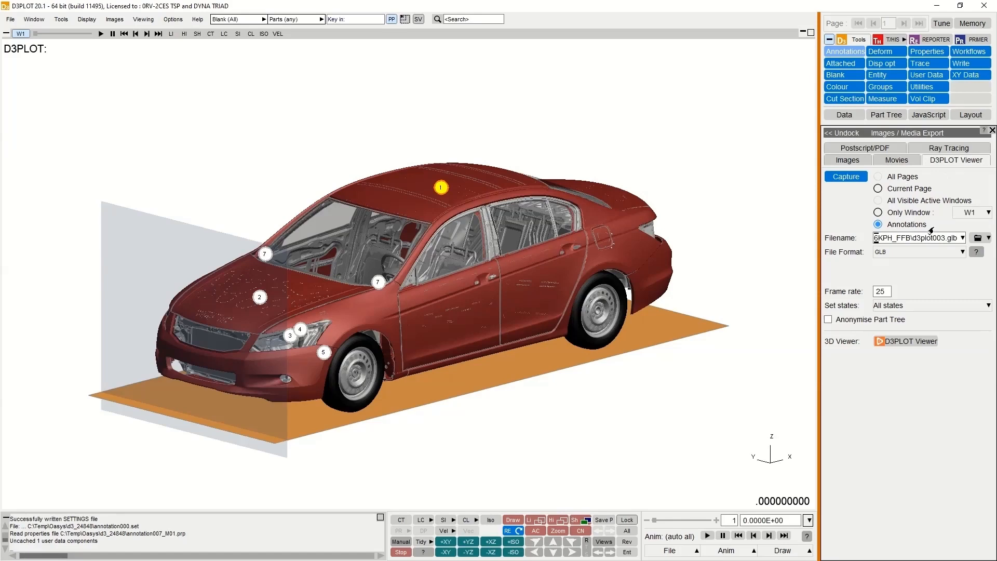
{"action": "left_click", "coordinate": [978, 238]}
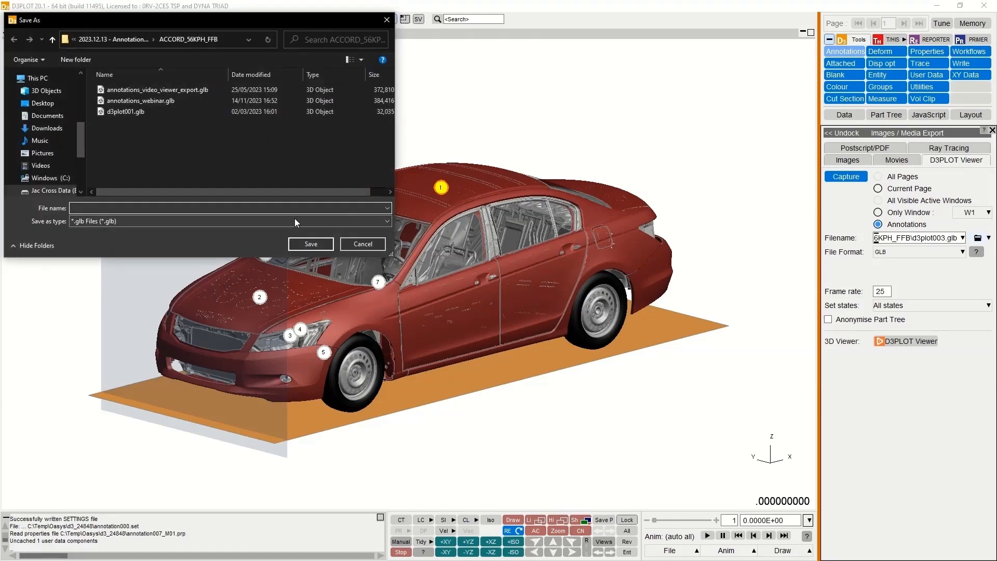
{"action": "left_click", "coordinate": [267, 208]}
{"action": "type", "text": "demonstration"}
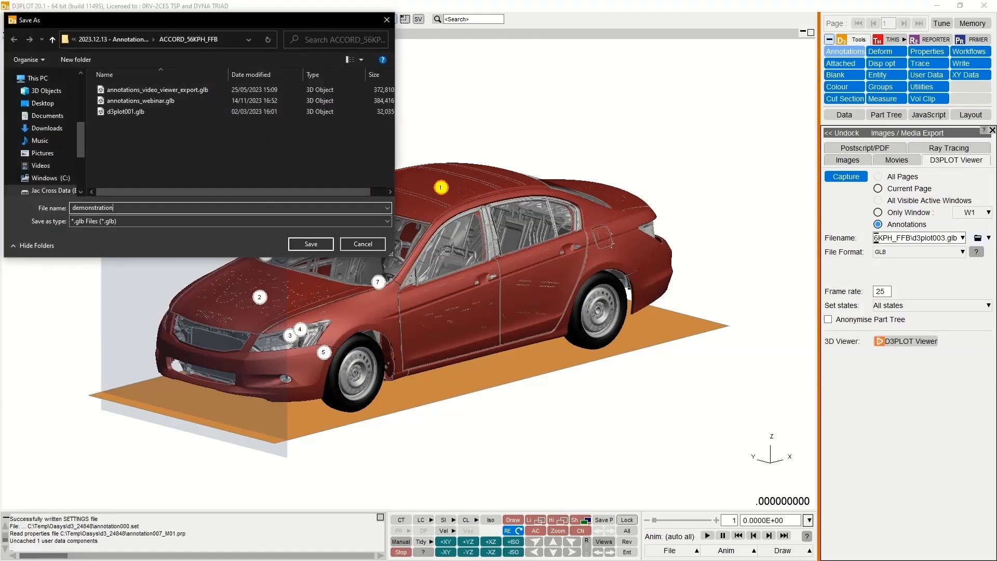
{"action": "key", "text": "Return"}
{"action": "left_click", "coordinate": [900, 252]}
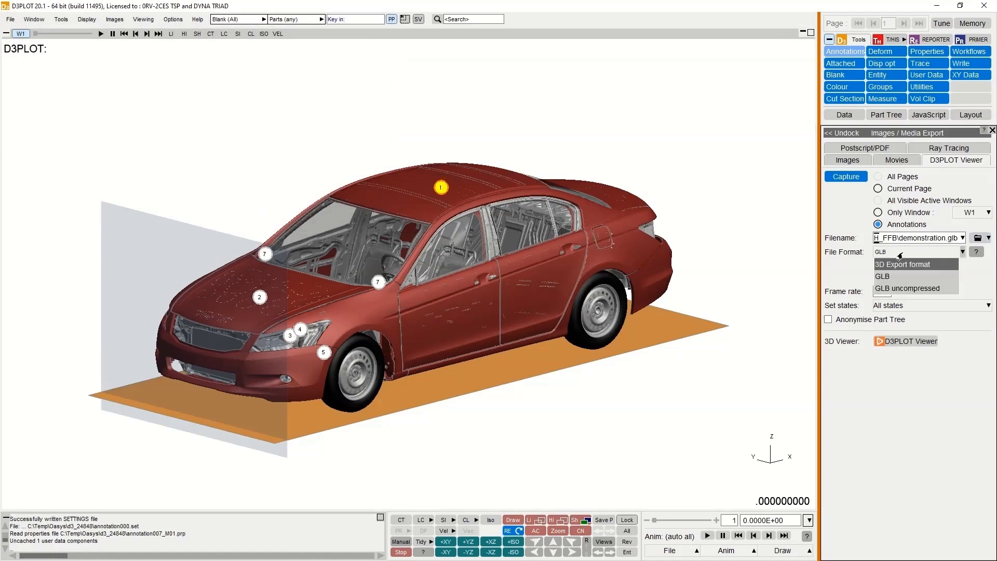
{"action": "left_click", "coordinate": [902, 280]}
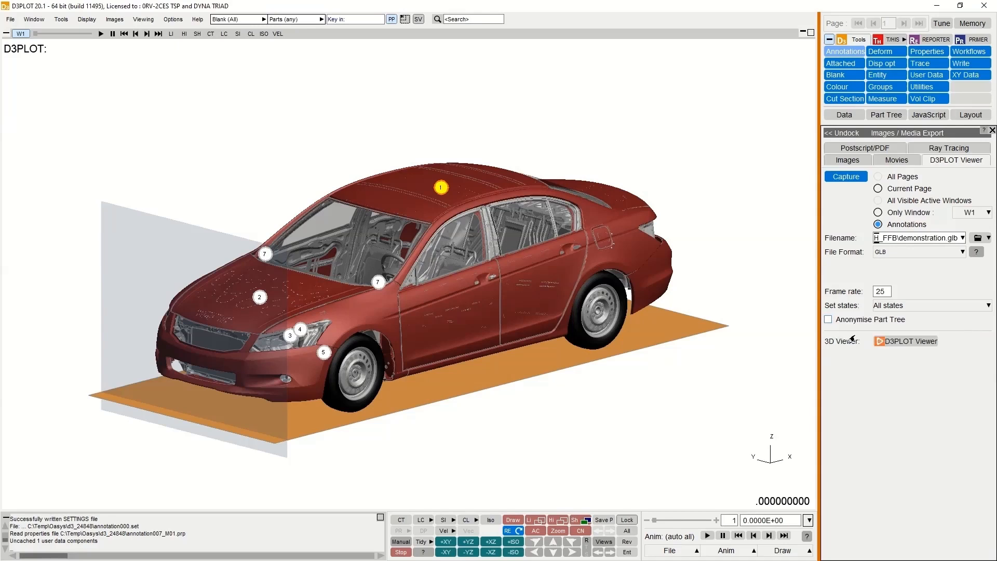
{"action": "left_click", "coordinate": [843, 177]}
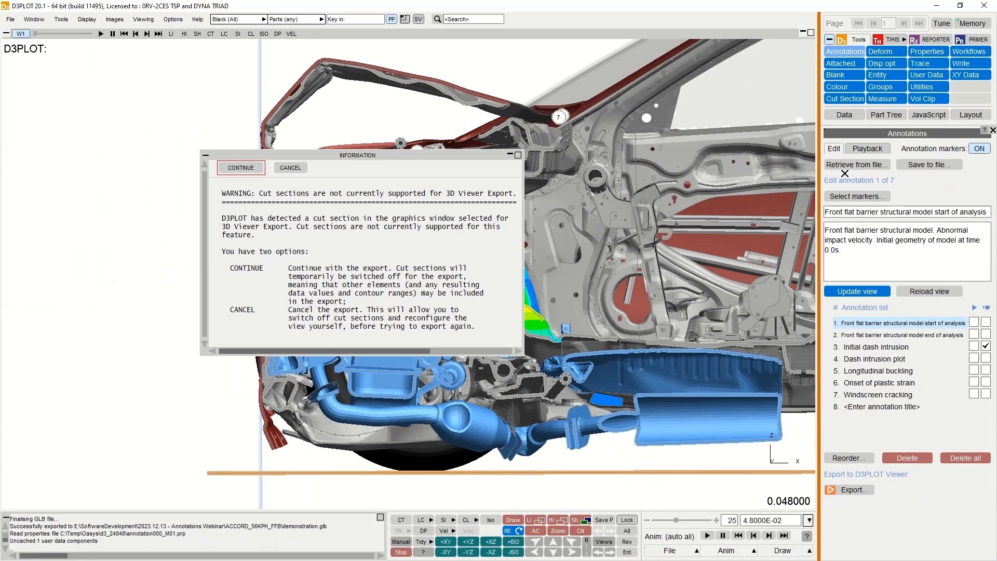
{"action": "left_click", "coordinate": [240, 172]}
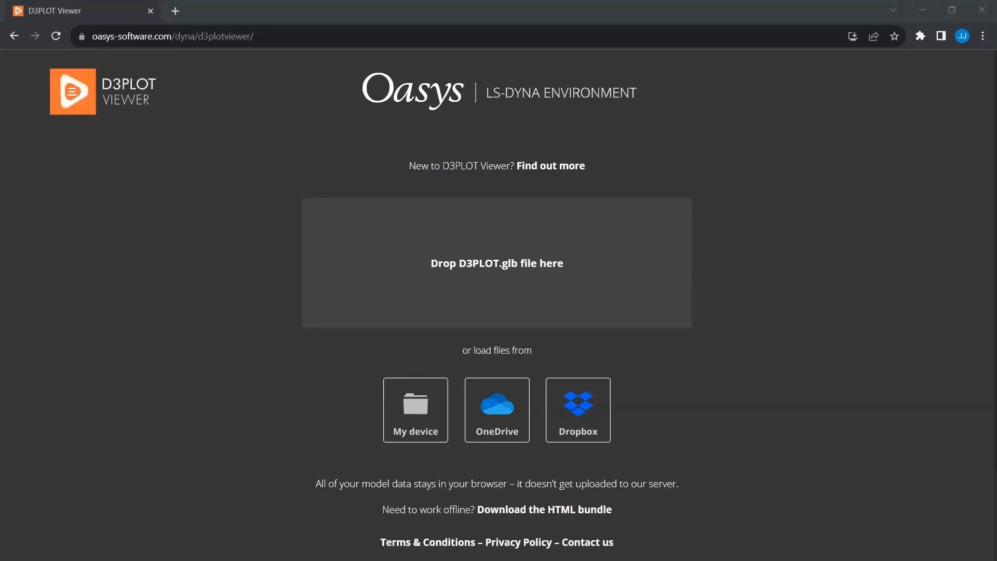
Load the exported GLB file into the D3PLOT Viewer web page and show the model in top view and +YZ elevation.
{"action": "left_click_drag", "start_coordinate": [300, 36], "coordinate": [422, 253]}
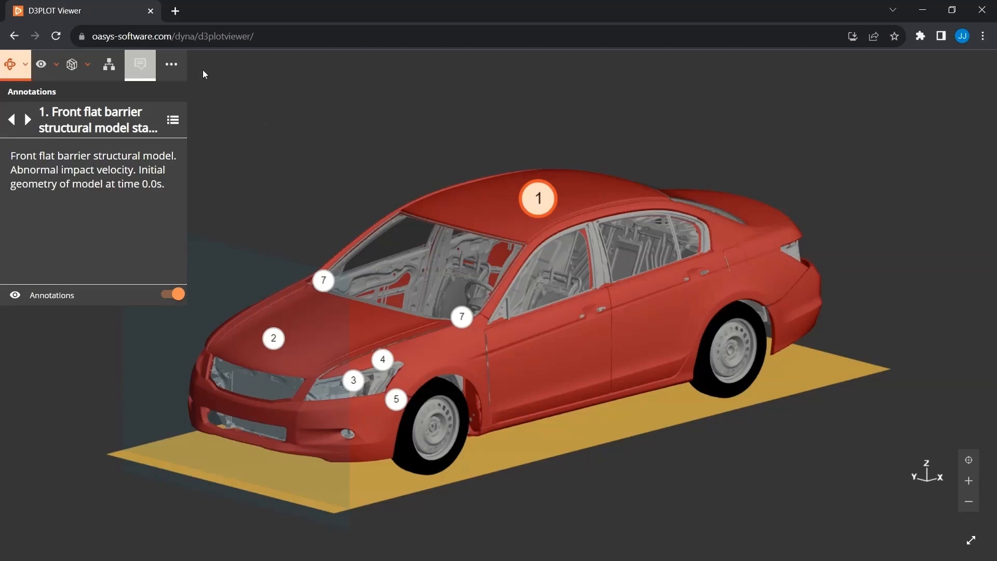
{"action": "left_click", "coordinate": [26, 67]}
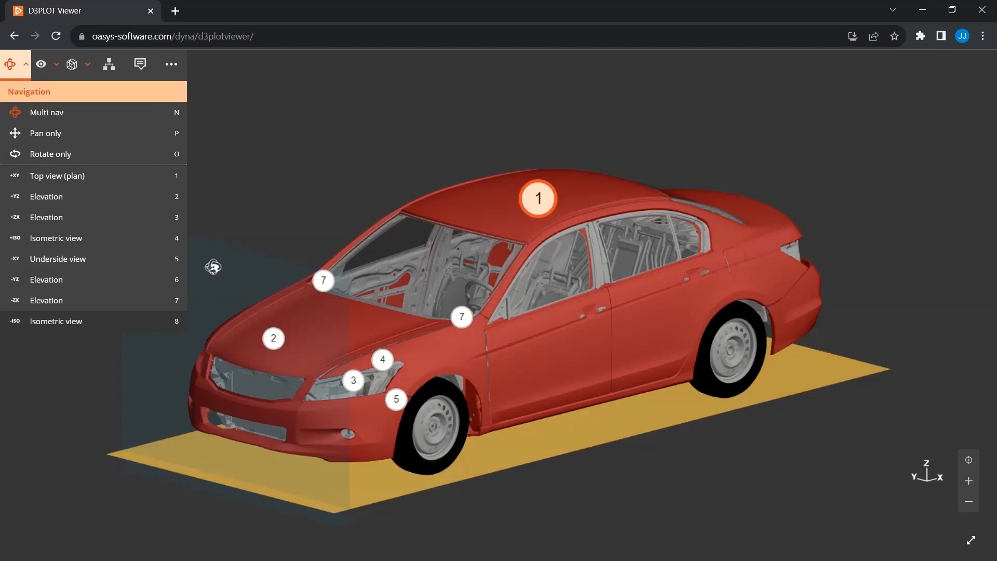
{"action": "left_click", "coordinate": [135, 173]}
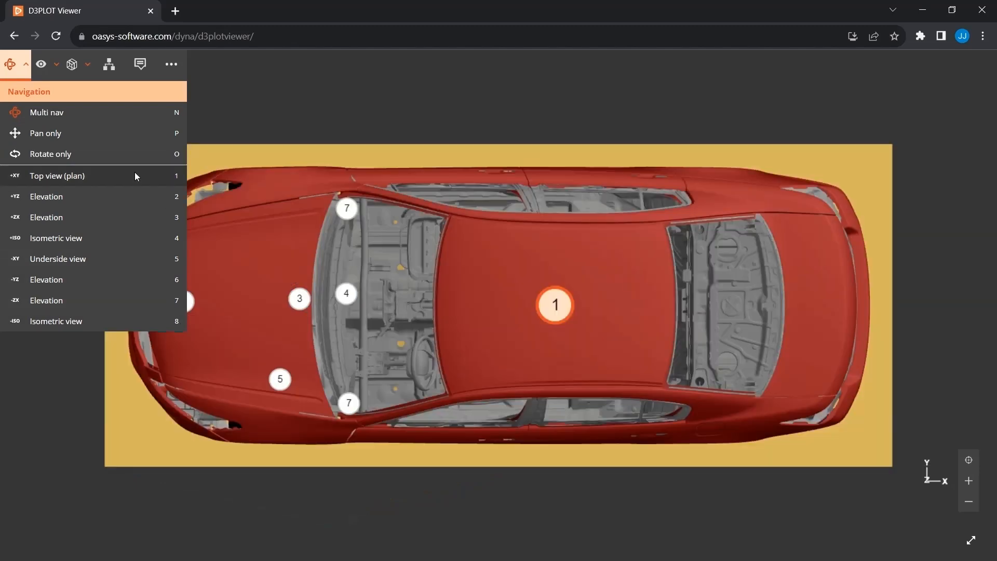
{"action": "left_click", "coordinate": [101, 199]}
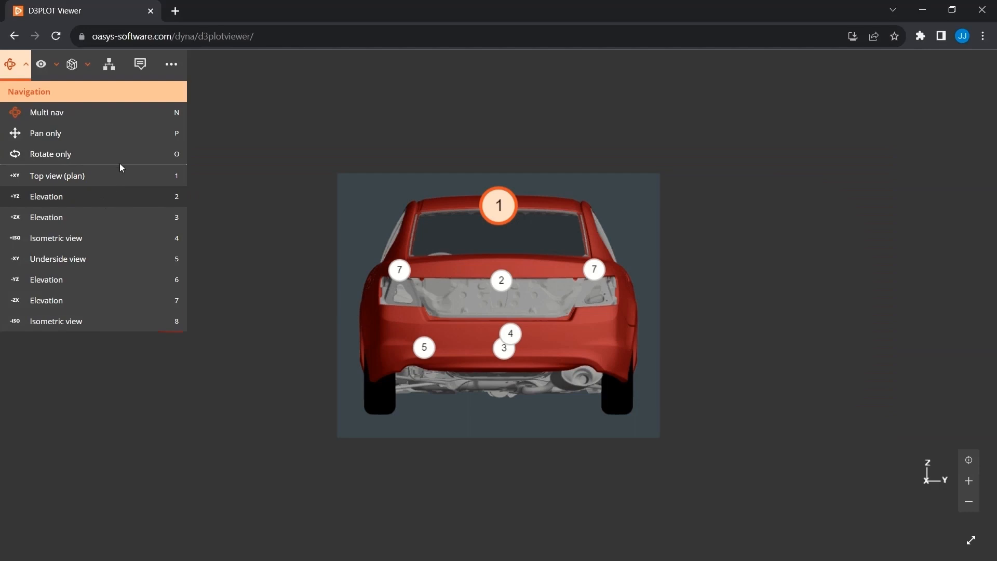
Pan the car with Pan only navigation, switch back to Multi nav, and rotate and zoom to an angled front view.
{"action": "left_click", "coordinate": [178, 135]}
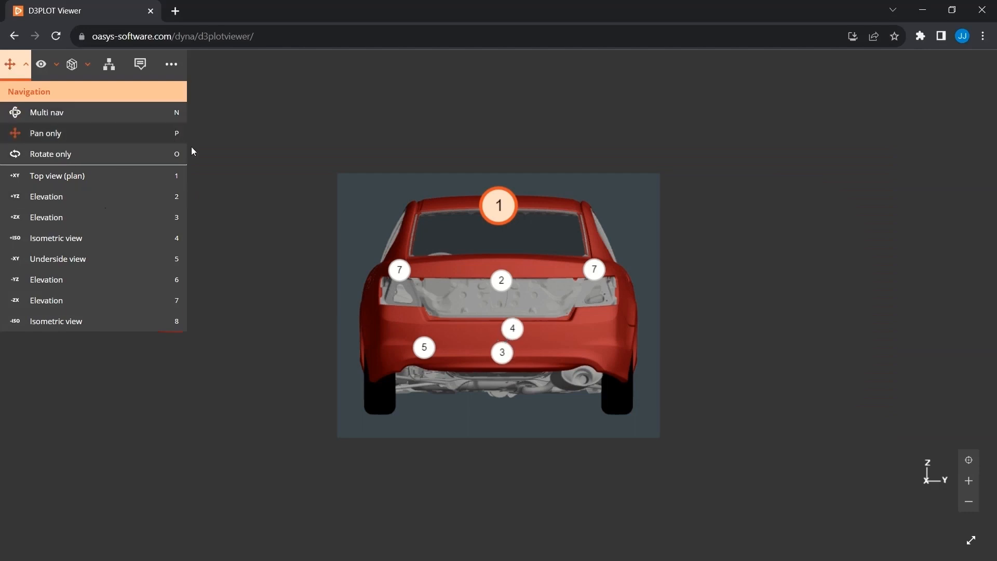
{"action": "left_click_drag", "start_coordinate": [302, 243], "coordinate": [370, 248]}
{"action": "left_click", "coordinate": [12, 66]}
{"action": "left_click", "coordinate": [26, 67]}
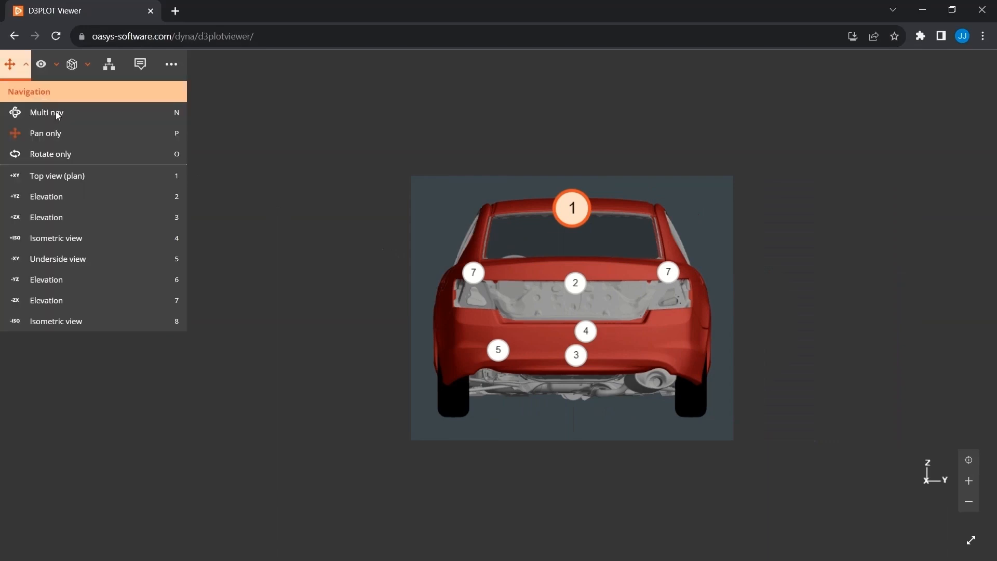
{"action": "left_click", "coordinate": [58, 112]}
{"action": "left_click_drag", "start_coordinate": [375, 264], "coordinate": [572, 278]}
{"action": "scroll", "coordinate": [569, 275], "scroll_direction": "up", "scroll_amount": 2}
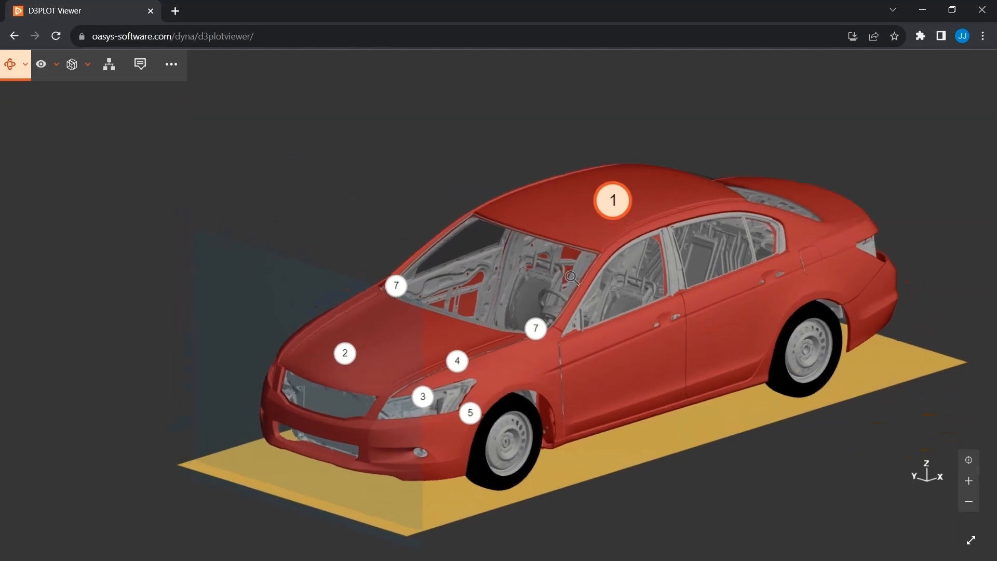
Blank the outer panels of the bonnet, roof, front door and rear door, and undo the rear door's blanking.
{"action": "left_click", "coordinate": [57, 64]}
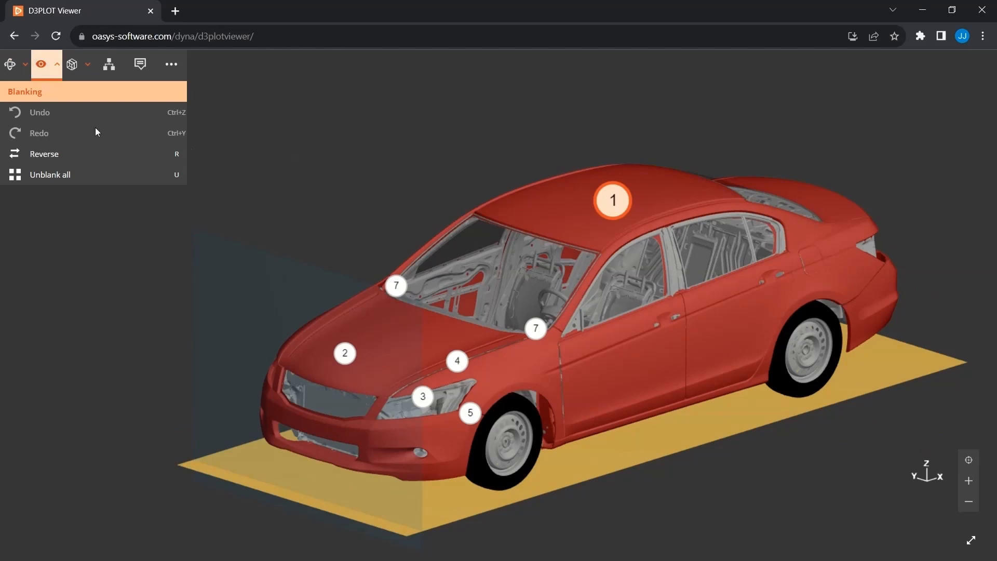
{"action": "left_click", "coordinate": [453, 336]}
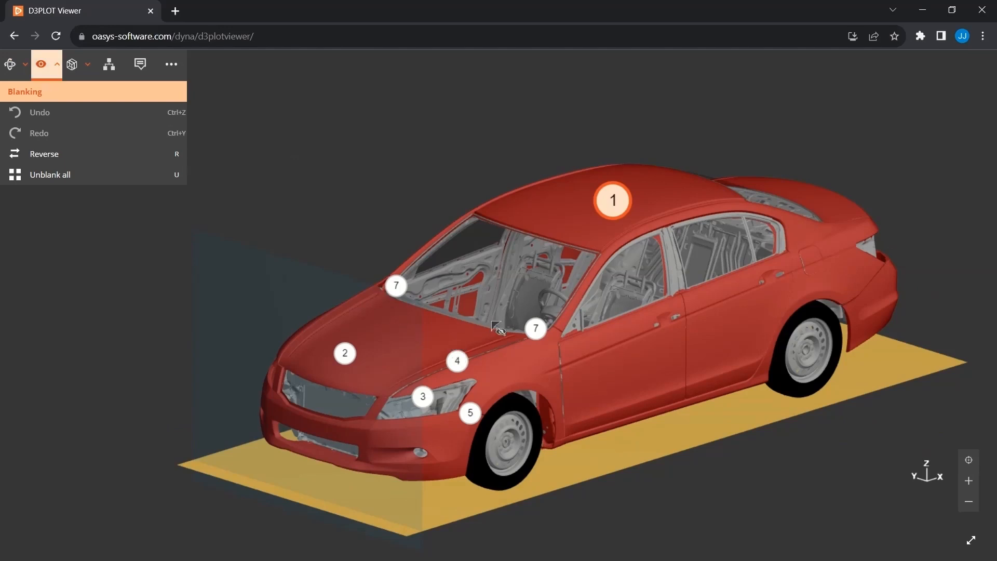
{"action": "left_click", "coordinate": [578, 227]}
{"action": "left_click", "coordinate": [632, 361]}
{"action": "left_click", "coordinate": [691, 332]}
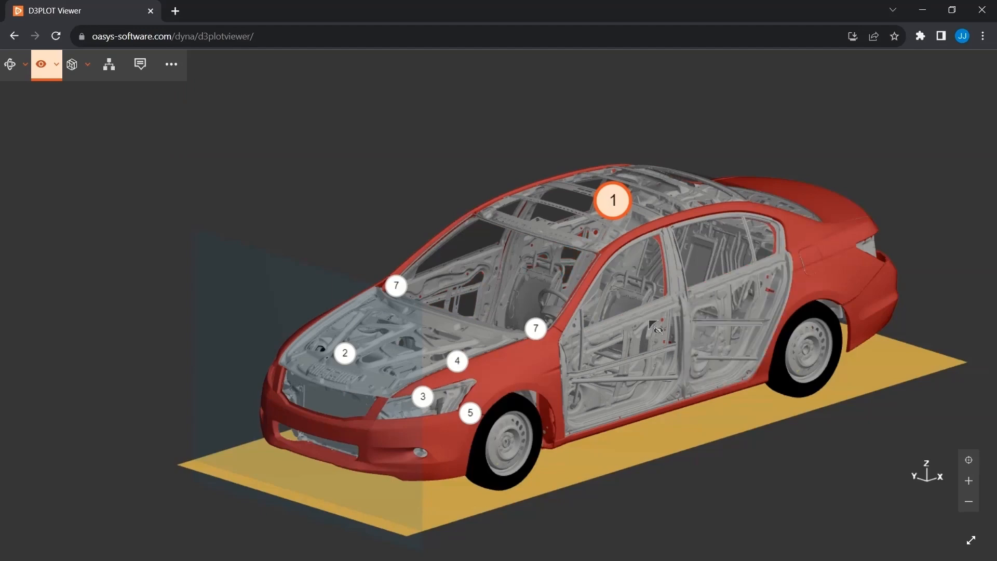
{"action": "key", "text": "ctrl+z"}
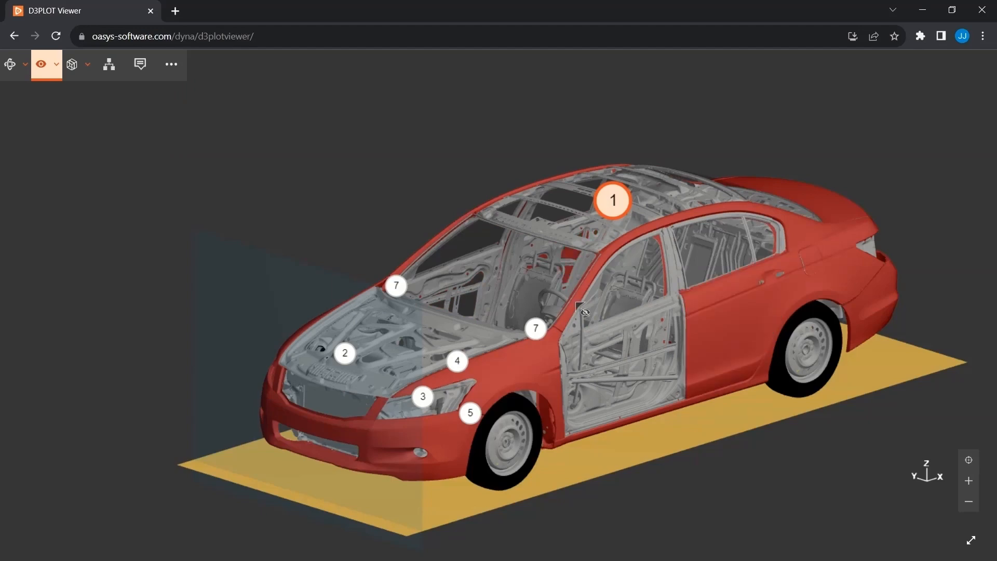
Reverse the blanking of the car model and unblank all of its parts.
{"action": "left_click", "coordinate": [60, 64]}
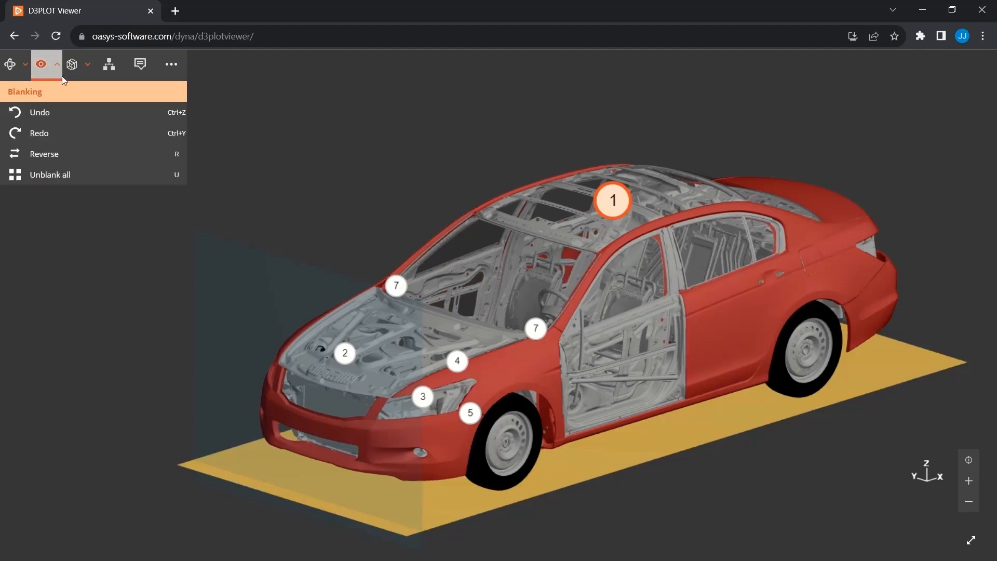
{"action": "left_click", "coordinate": [72, 154]}
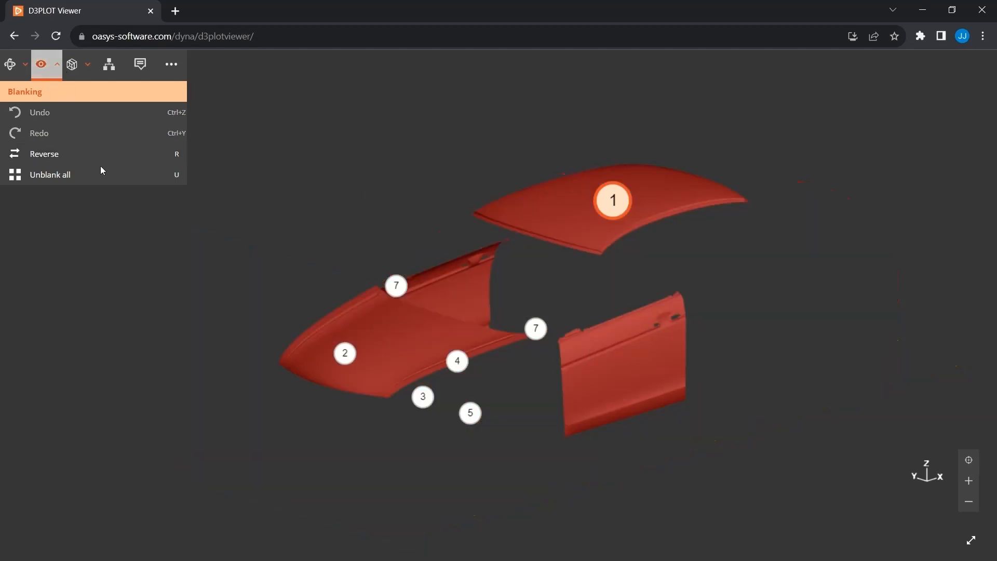
{"action": "left_click", "coordinate": [116, 177]}
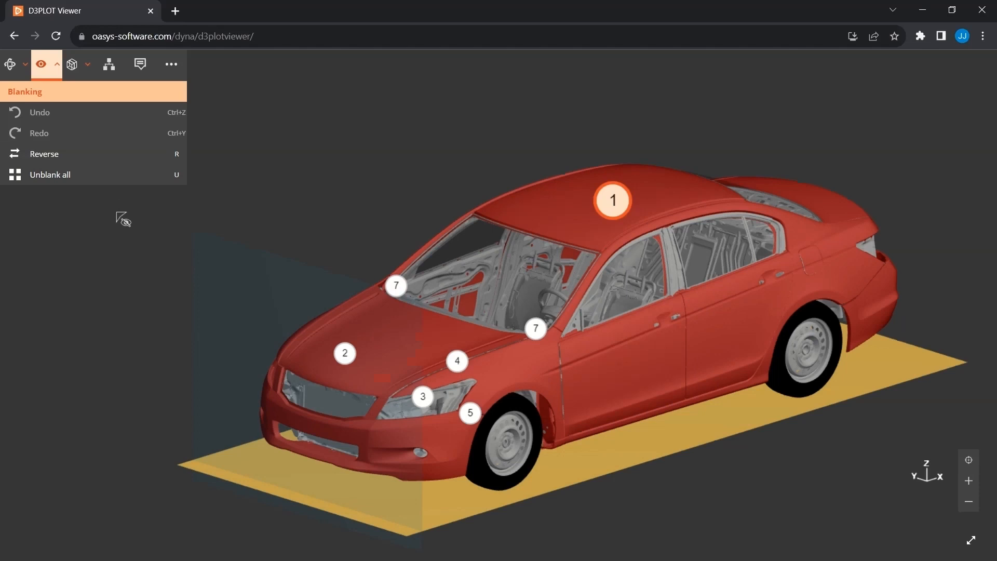
Expand the bonnet include in the part tree and hide the BIW, bonnet and fenders includes.
{"action": "left_click", "coordinate": [88, 65]}
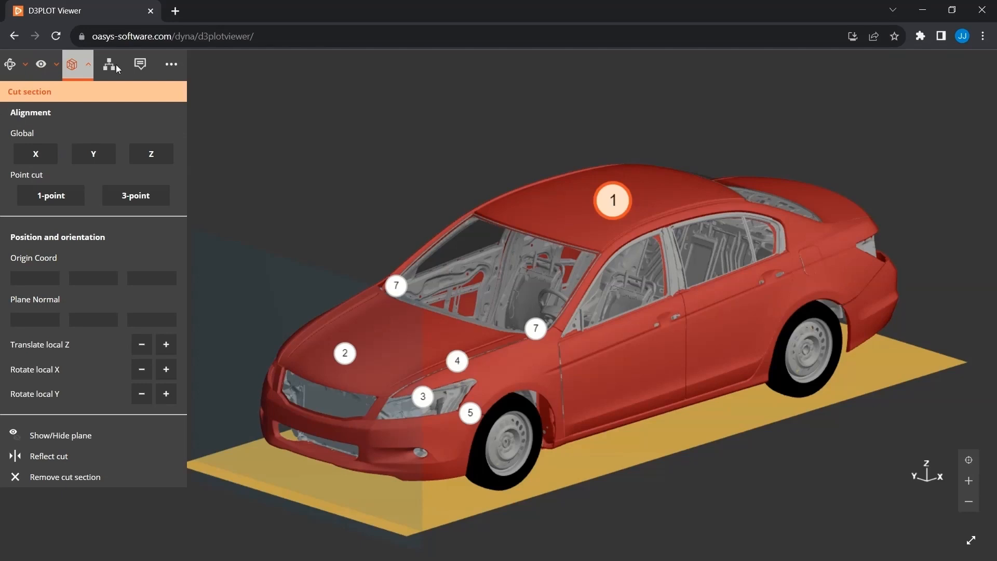
{"action": "left_click", "coordinate": [110, 65]}
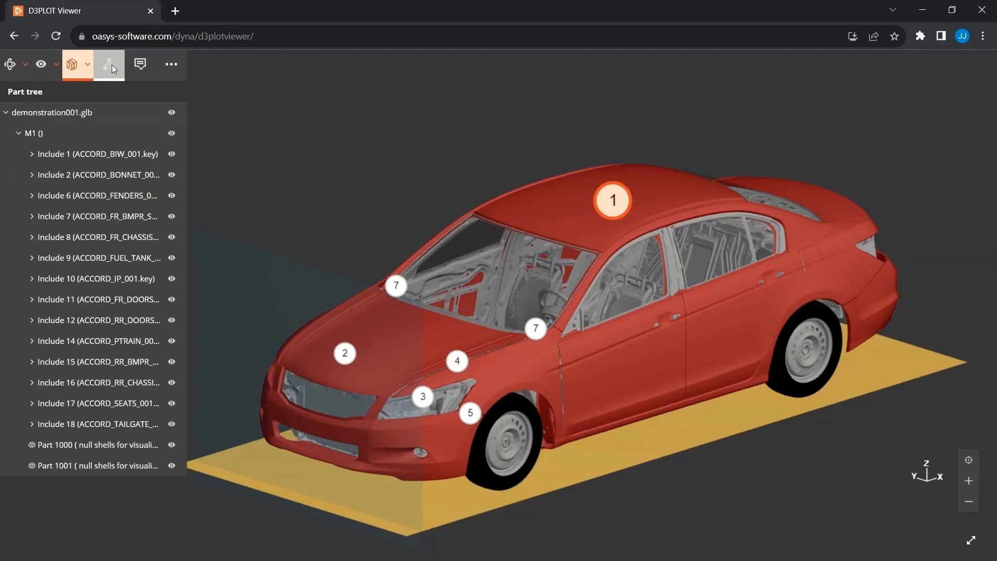
{"action": "left_click", "coordinate": [33, 179]}
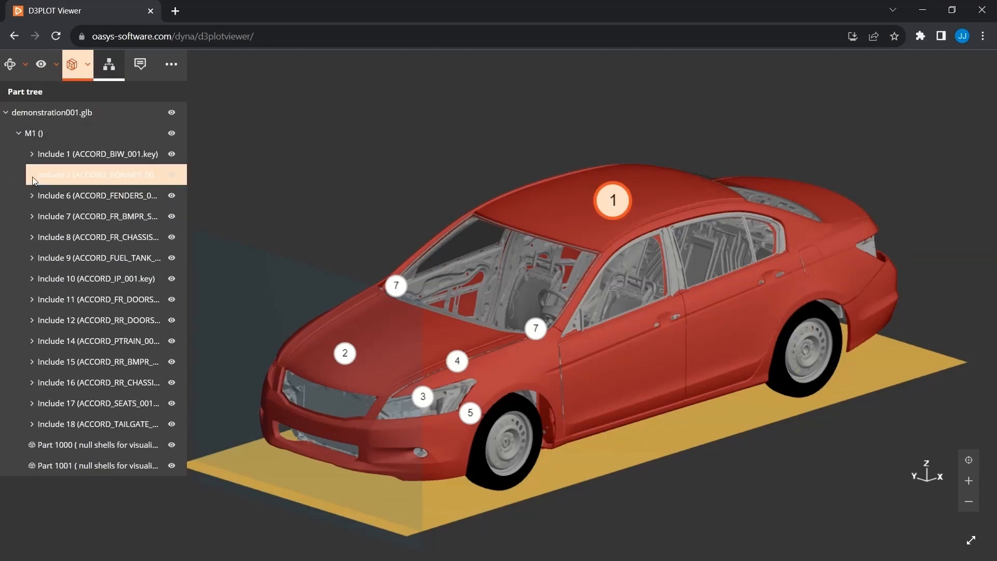
{"action": "left_click", "coordinate": [32, 175]}
{"action": "left_click", "coordinate": [168, 154]}
{"action": "left_click", "coordinate": [168, 175]}
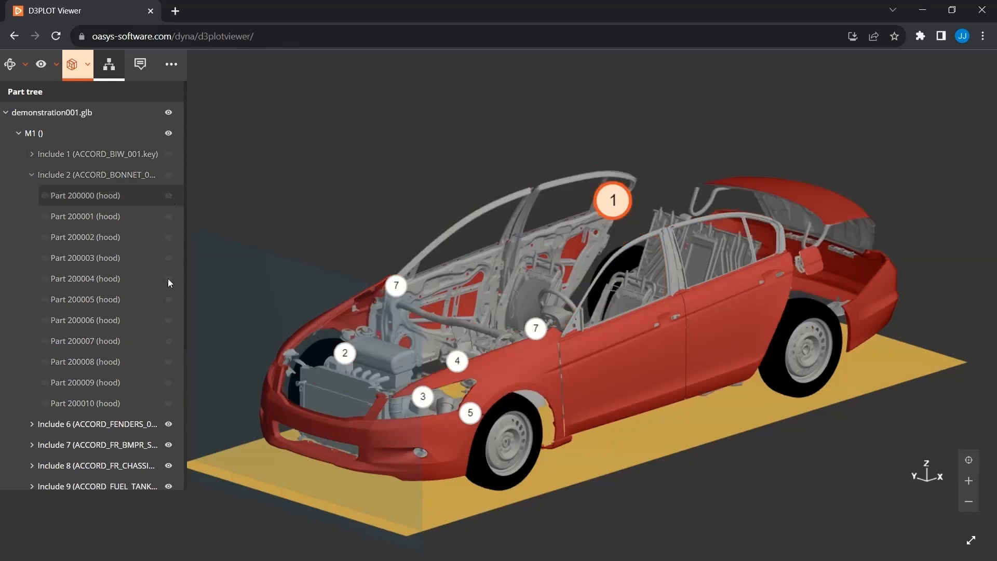
{"action": "left_click", "coordinate": [169, 424]}
Toggle the visibility of the whole M1 model off and on to show every include, and collapse the bonnet include.
{"action": "left_click", "coordinate": [167, 134]}
{"action": "left_click", "coordinate": [167, 134]}
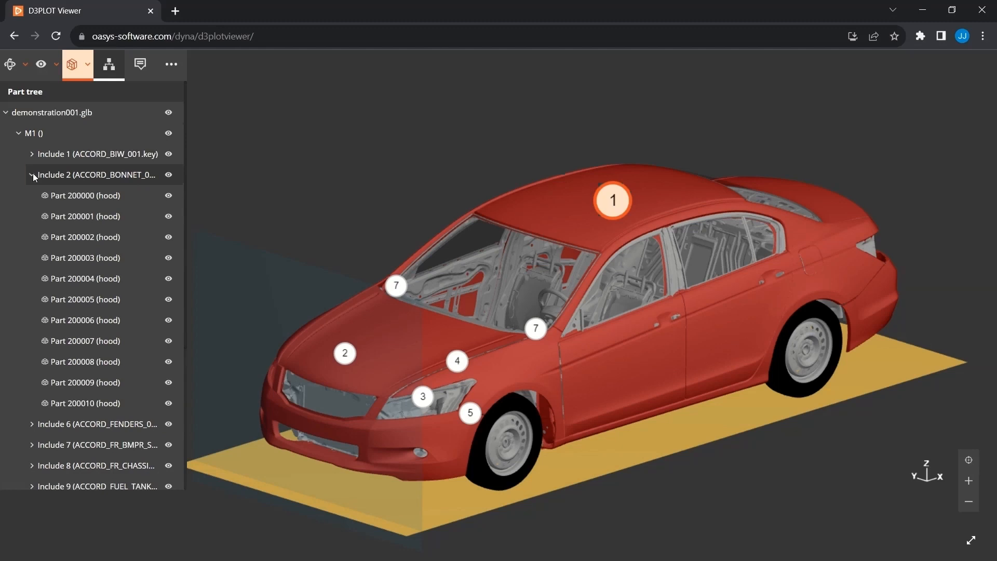
{"action": "left_click", "coordinate": [32, 175]}
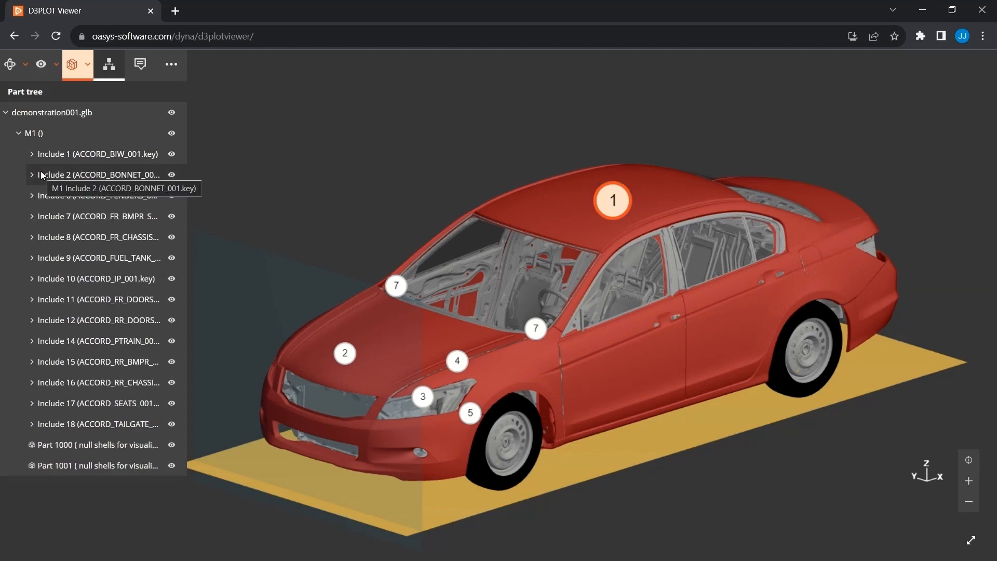
Show the annotation descriptions, step forward to annotation 2 and return to annotation 1.
{"action": "left_click", "coordinate": [139, 66]}
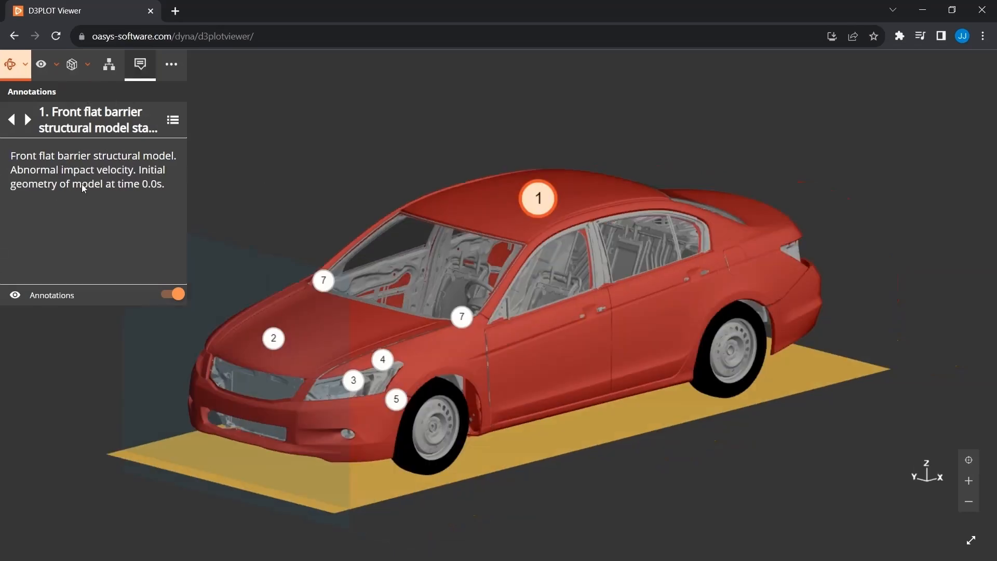
{"action": "left_click", "coordinate": [28, 121]}
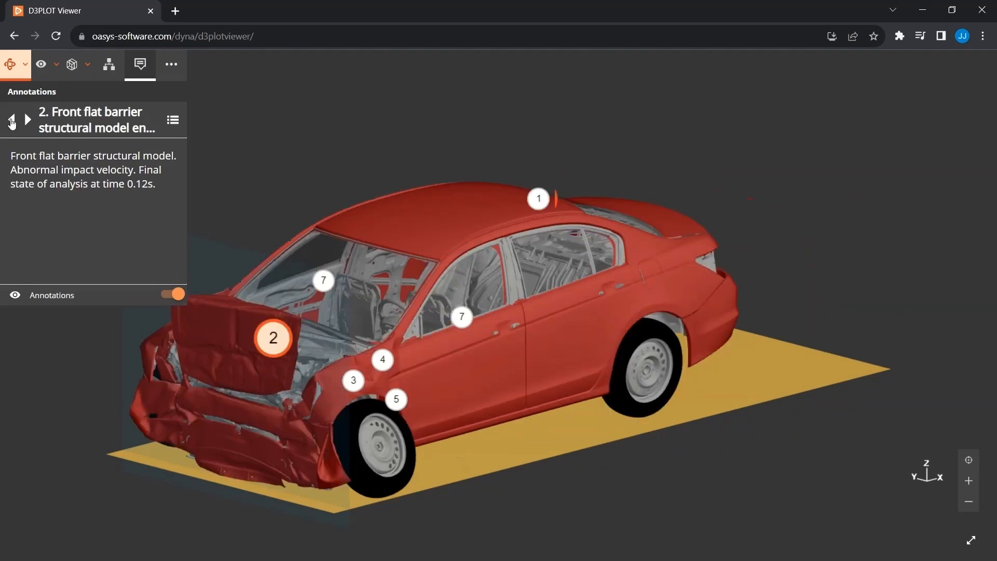
{"action": "left_click", "coordinate": [11, 120]}
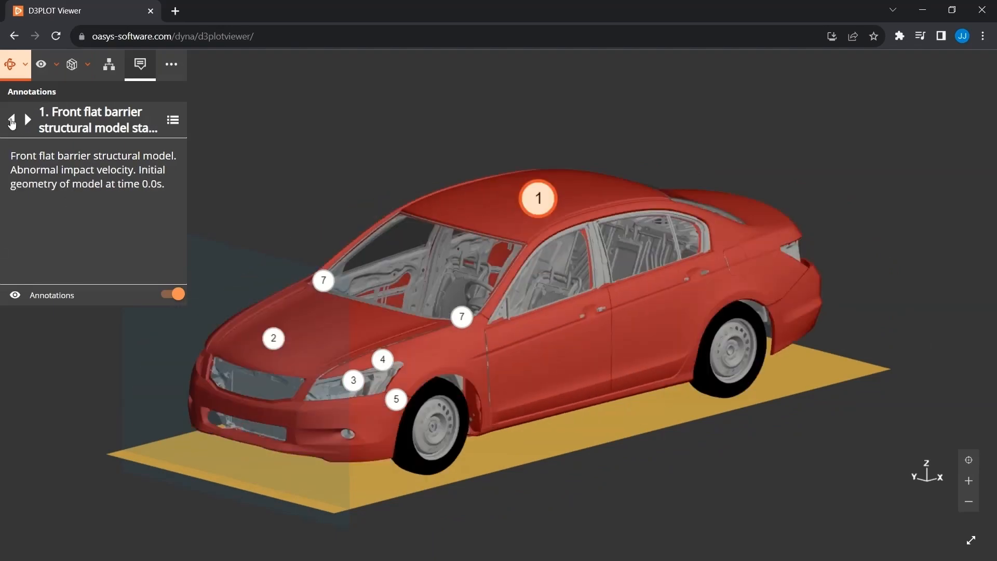
Go to annotation 4, Dash intrusion plot, from the annotation list, and switch the annotation labels off and back on.
{"action": "left_click", "coordinate": [171, 133]}
{"action": "left_click", "coordinate": [234, 205]}
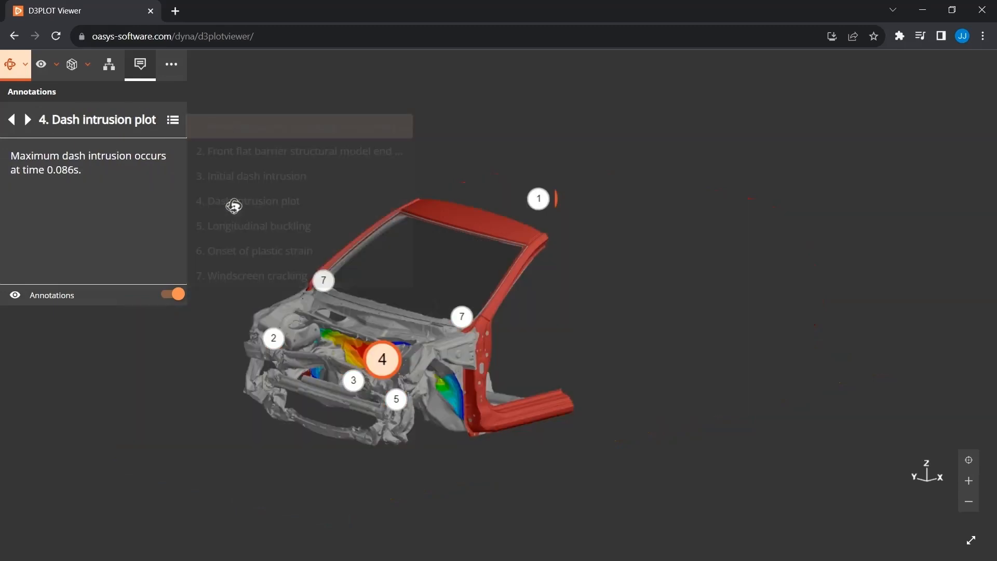
{"action": "left_click", "coordinate": [174, 296]}
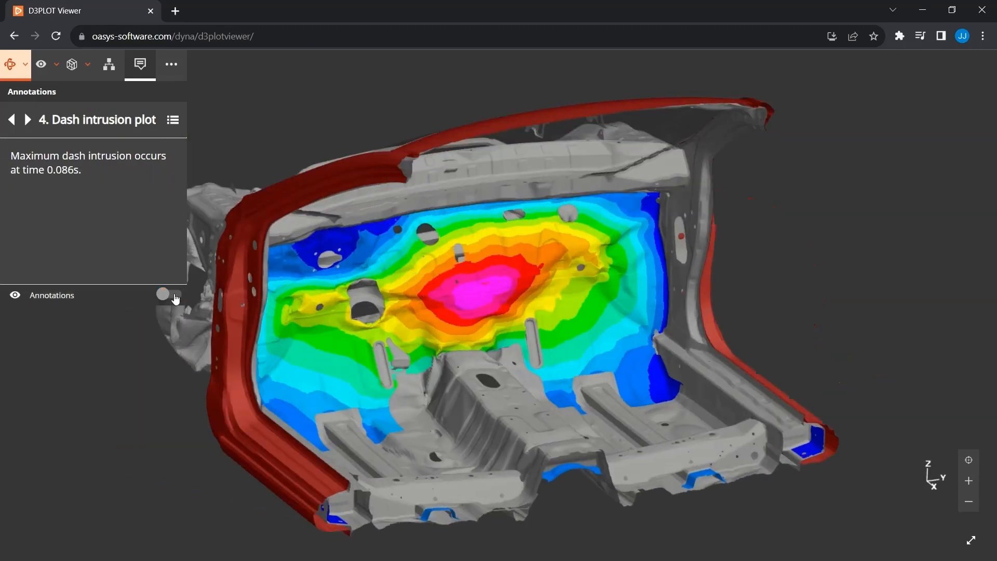
{"action": "left_click", "coordinate": [175, 295]}
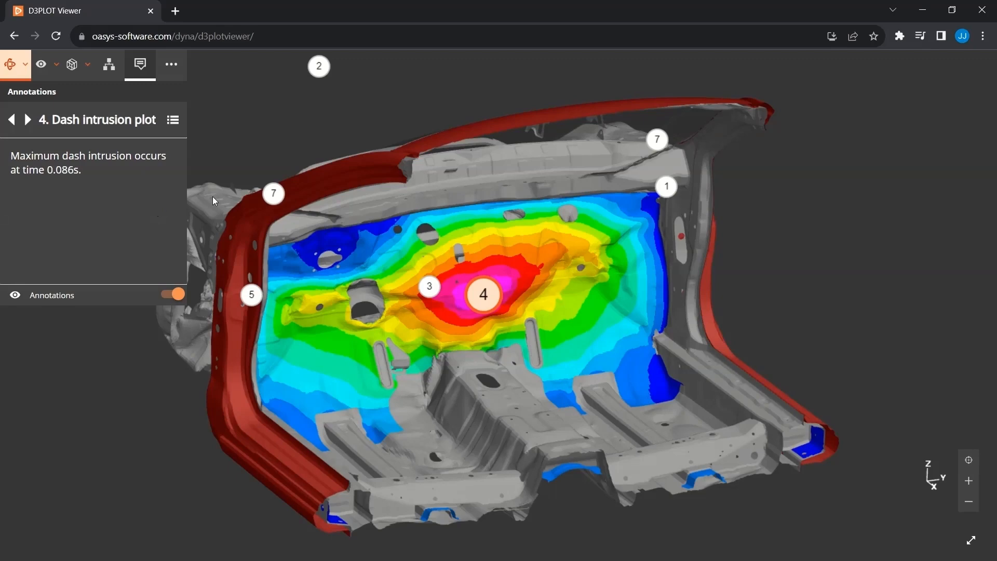
Open annotations 7 Windscreen cracking, 4 Dash intrusion plot and 3 Initial dash intrusion from their labels on the model.
{"action": "left_click", "coordinate": [274, 194]}
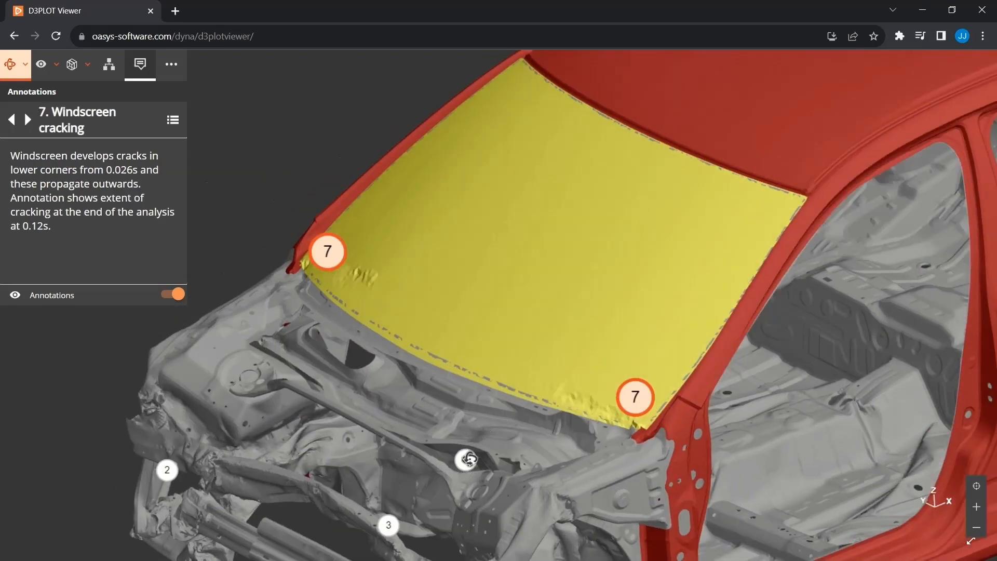
{"action": "left_click", "coordinate": [466, 459]}
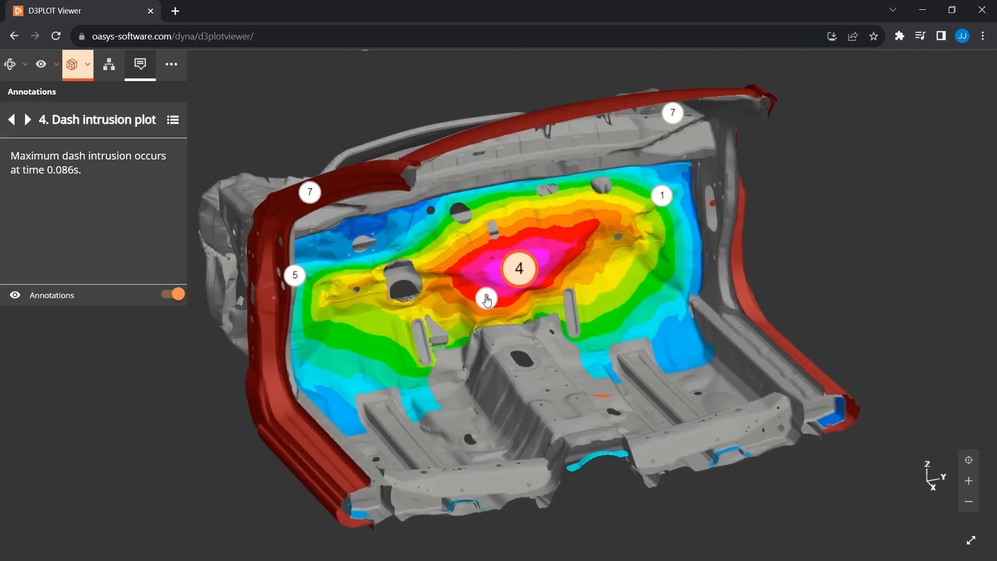
{"action": "left_click", "coordinate": [487, 299]}
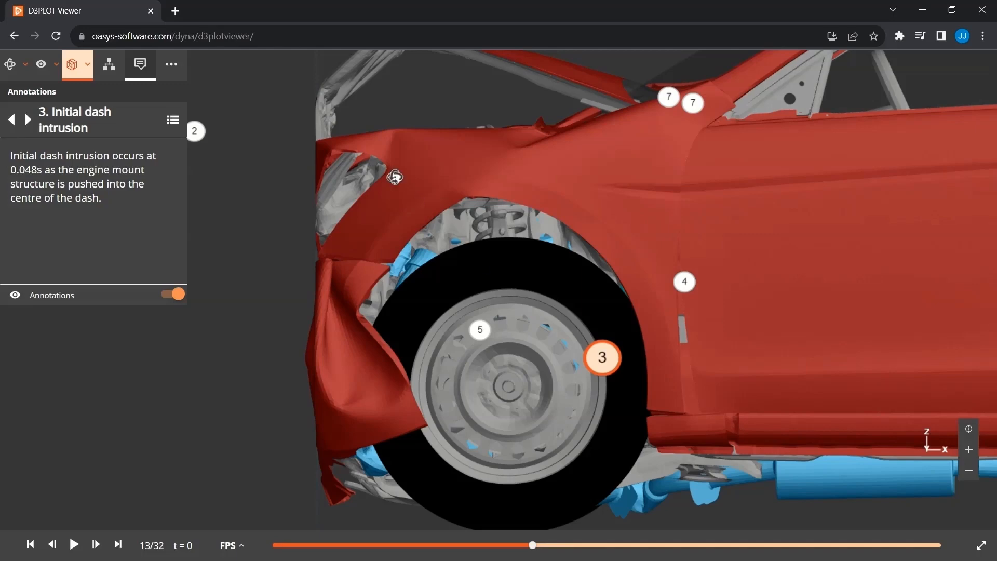
Rotate to an angled front view, cut the model with a section aligned to global Y, and reflect the cut.
{"action": "left_click_drag", "start_coordinate": [395, 177], "coordinate": [460, 224]}
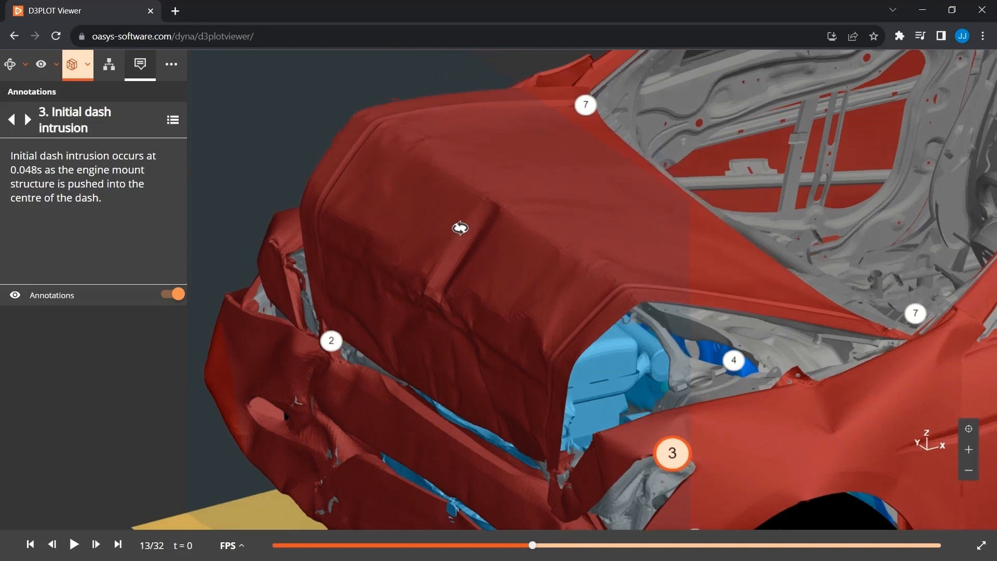
{"action": "left_click", "coordinate": [89, 64]}
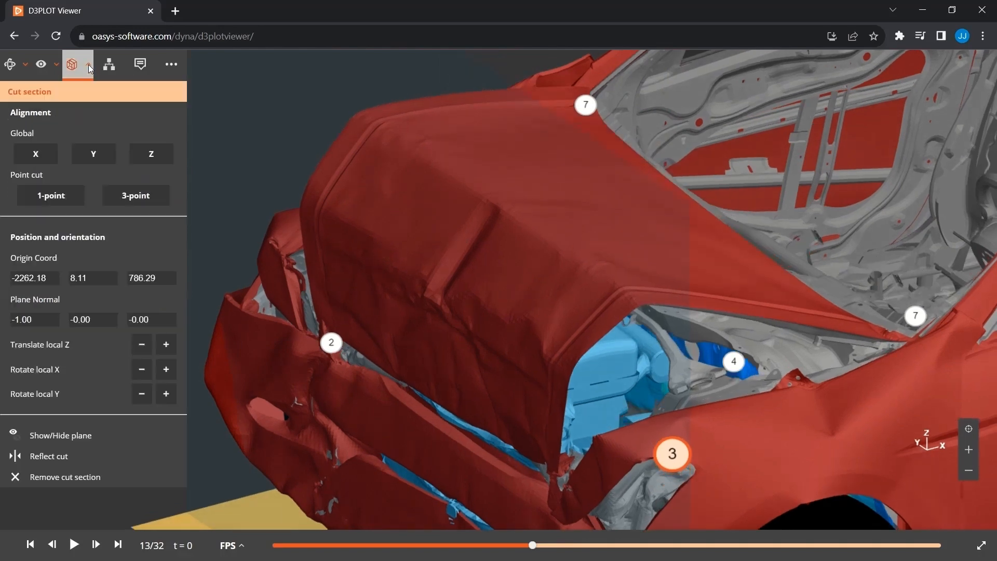
{"action": "left_click", "coordinate": [94, 156]}
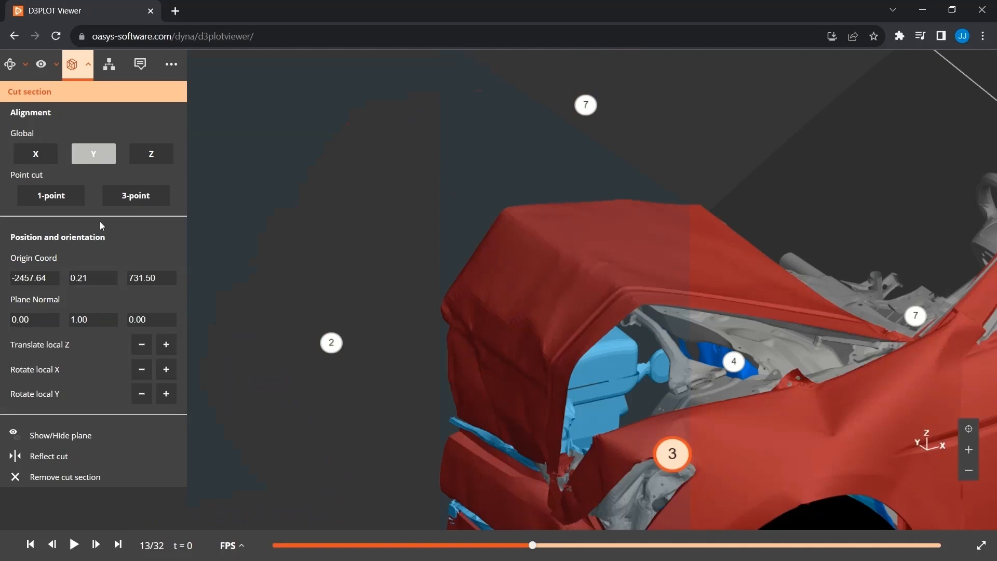
{"action": "left_click", "coordinate": [48, 457]}
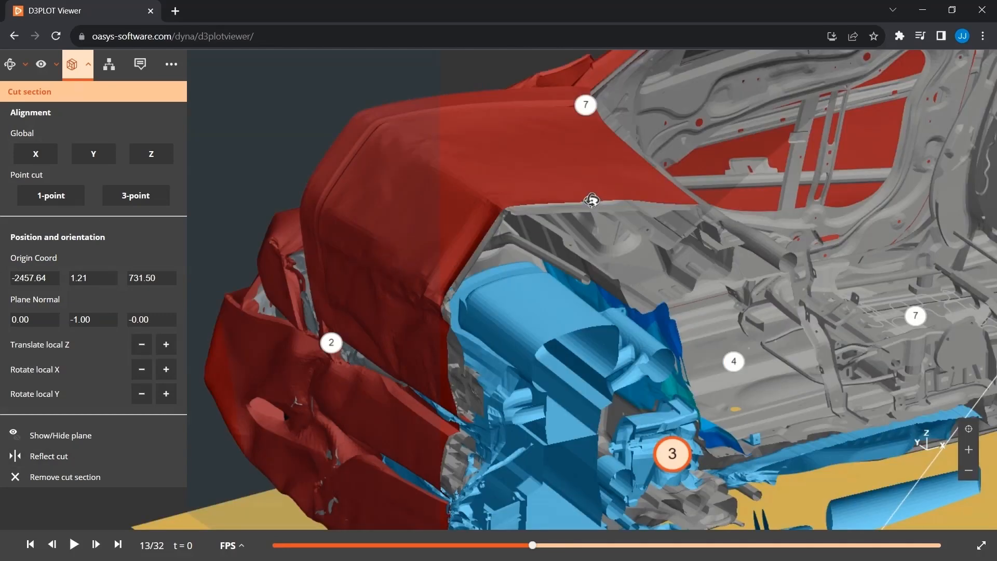
Move the cut plane's origin to about Y 87 and rotate its normal to about -0.31, -0.95, 0.
{"action": "scroll", "coordinate": [465, 210], "scroll_direction": "down", "scroll_amount": 5}
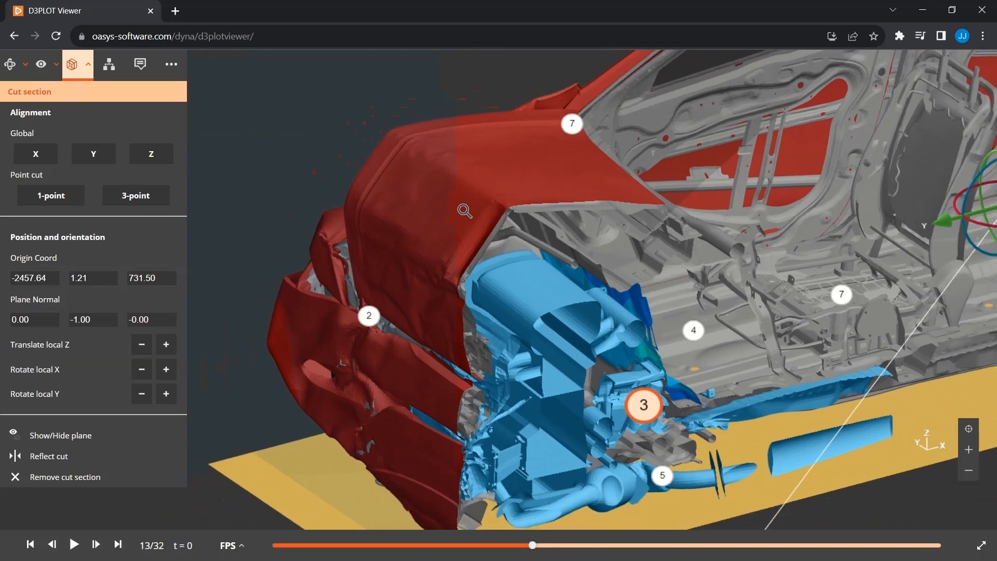
{"action": "scroll", "coordinate": [465, 210], "scroll_direction": "down", "scroll_amount": 4}
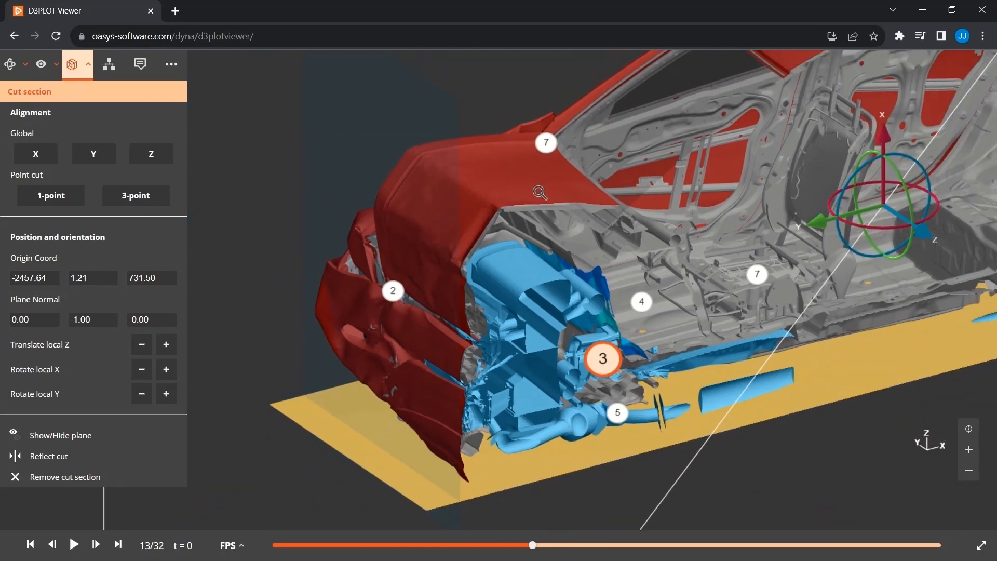
{"action": "mouse_move", "coordinate": [887, 234]}
{"action": "left_mouse_down"}
{"action": "mouse_move", "coordinate": [913, 253]}
{"action": "mouse_move", "coordinate": [873, 224]}
{"action": "left_mouse_up"}
{"action": "mouse_move", "coordinate": [805, 219]}
{"action": "left_mouse_down"}
{"action": "mouse_move", "coordinate": [855, 223]}
{"action": "mouse_move", "coordinate": [816, 224]}
{"action": "left_mouse_up"}
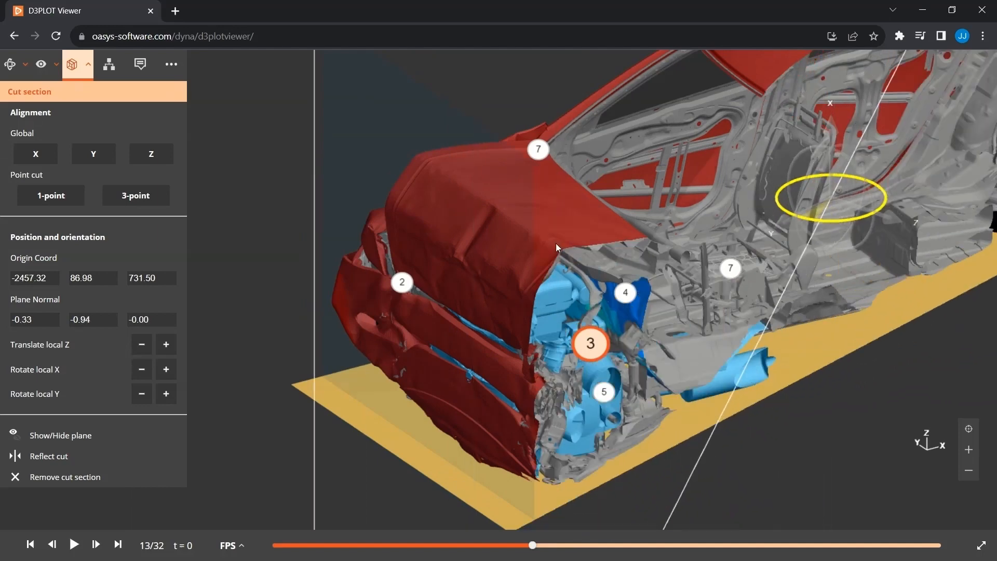
Realign the cut section to global Y and reflect it to keep the far half of the car.
{"action": "left_click", "coordinate": [93, 154]}
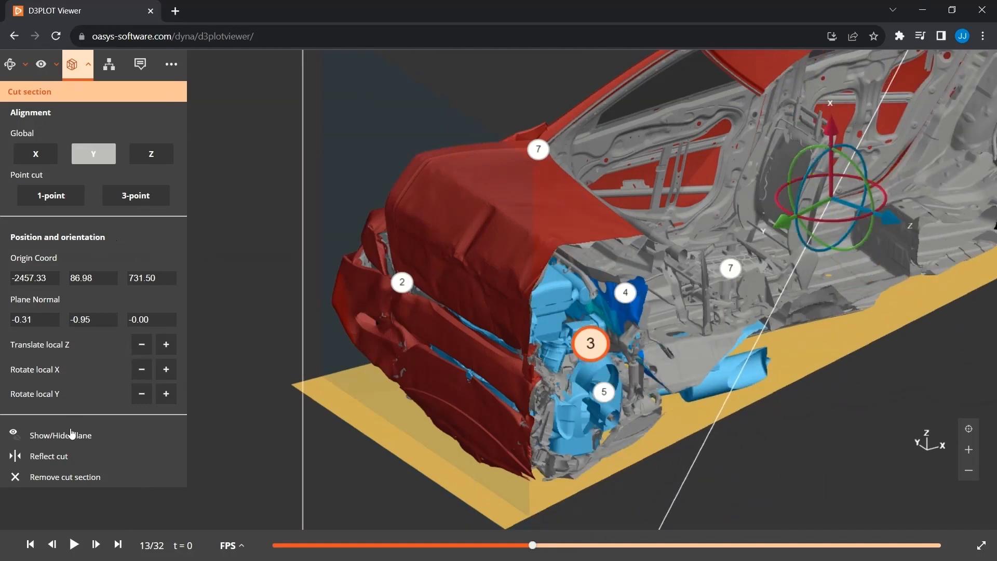
{"action": "left_click", "coordinate": [57, 456]}
{"action": "left_click", "coordinate": [57, 456]}
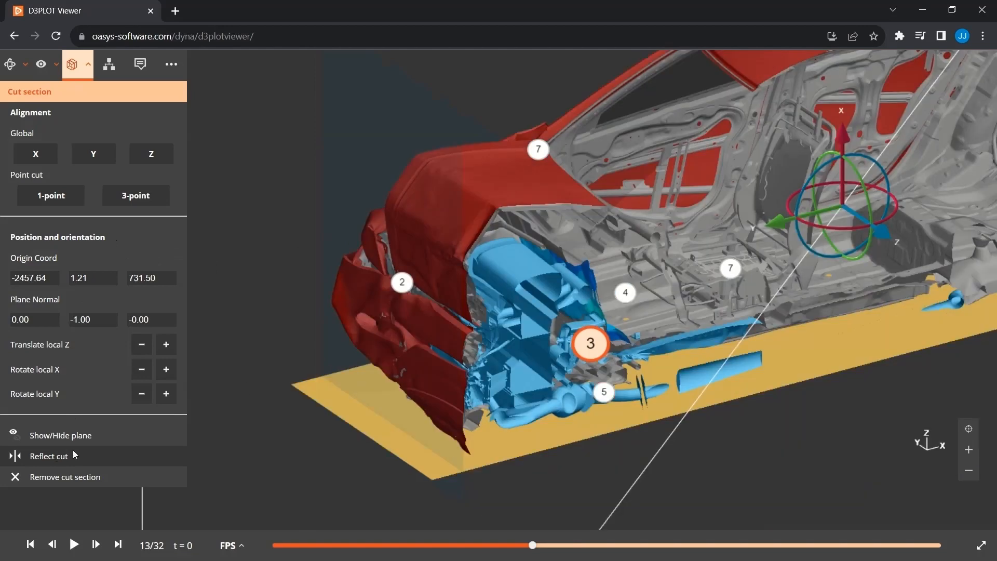
Return to the annotation 3 view with the cut section kept, show its description, and play the animation.
{"action": "left_click", "coordinate": [591, 344]}
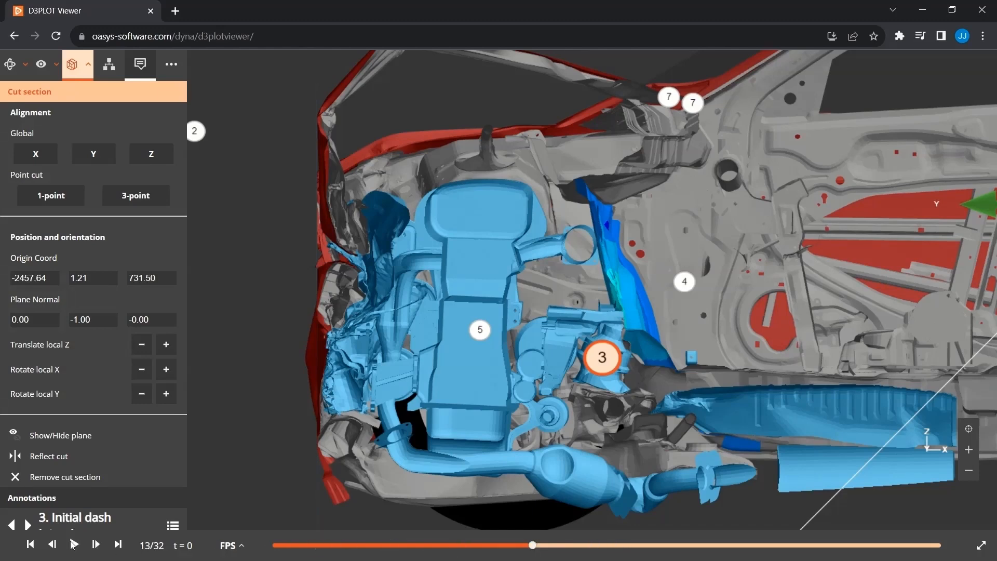
{"action": "left_click", "coordinate": [146, 64]}
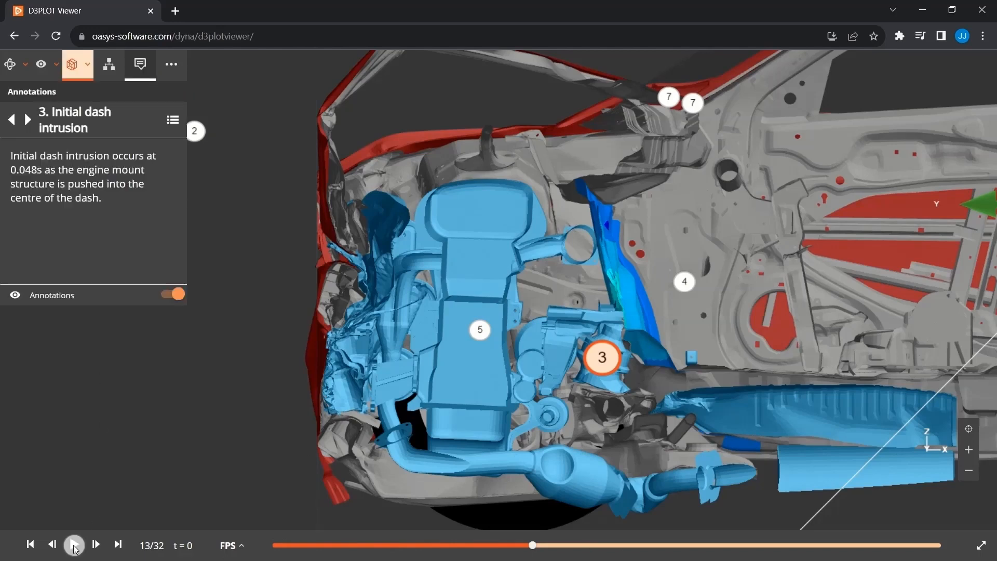
{"action": "left_click", "coordinate": [74, 546]}
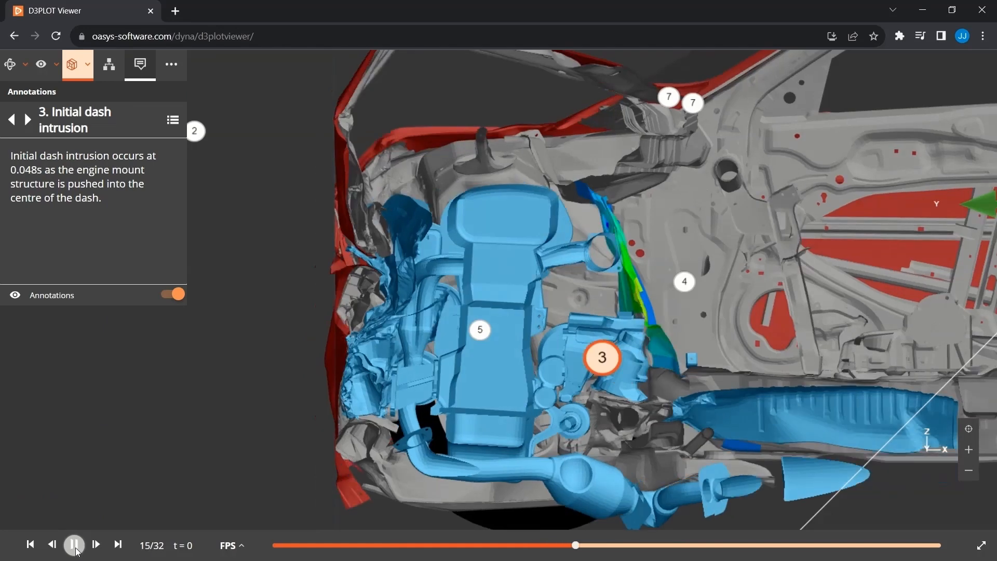